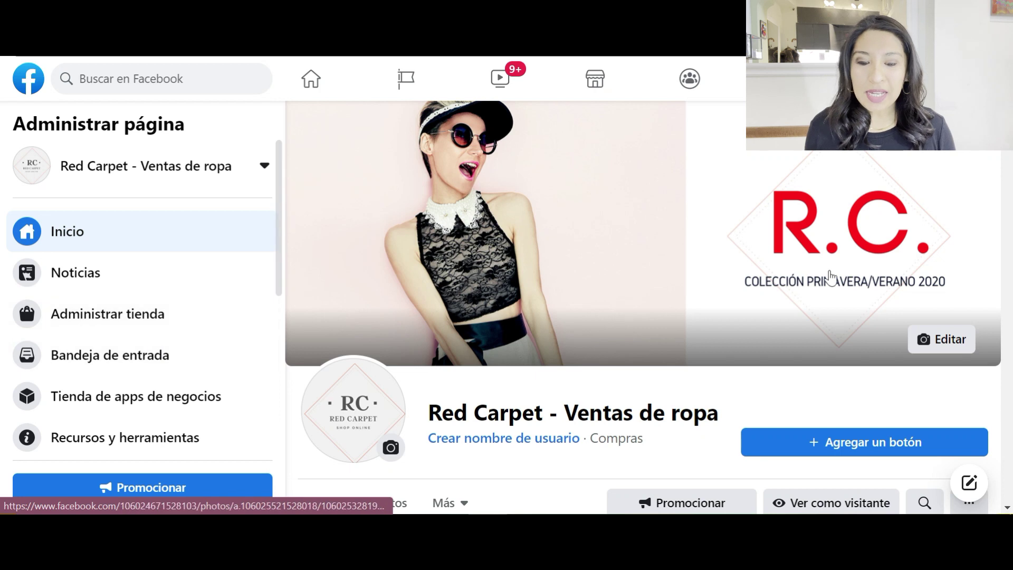
Step: Open the page's settings and go to the templates and tabs section (Plantillas y pestañas)
scroll(214, 313, "down", 2)
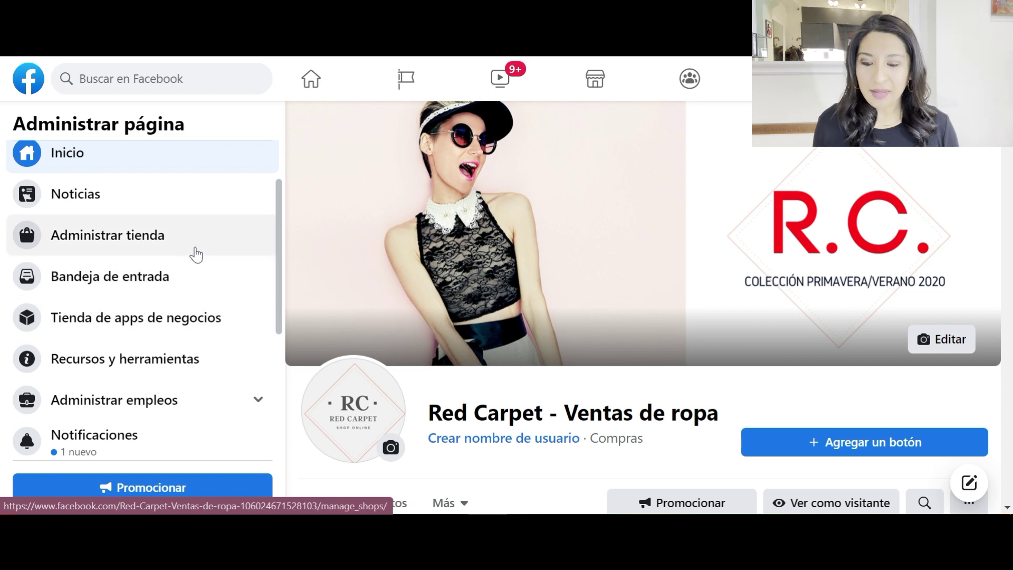
scroll(195, 254, "down", 5)
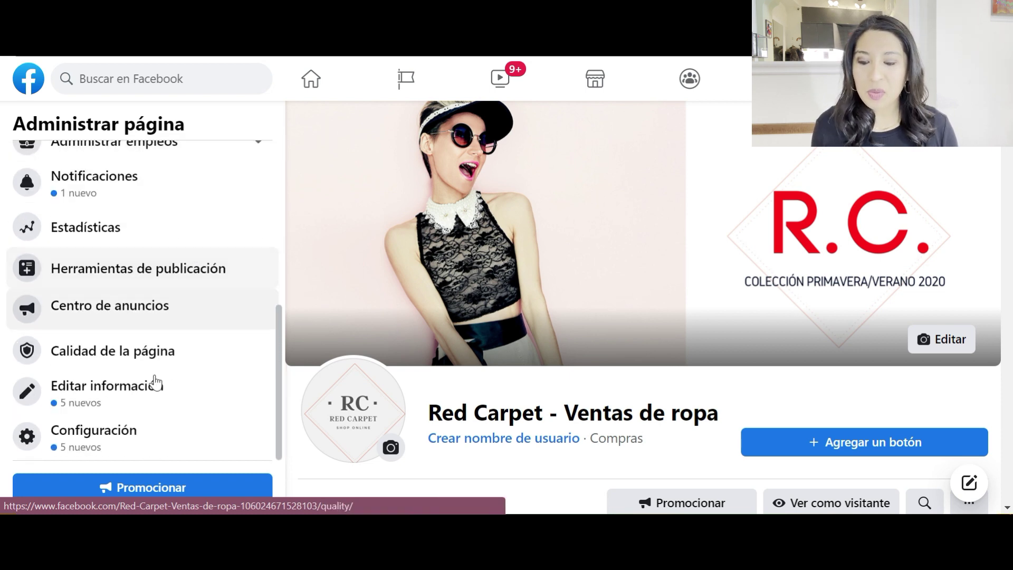
left_click(136, 452)
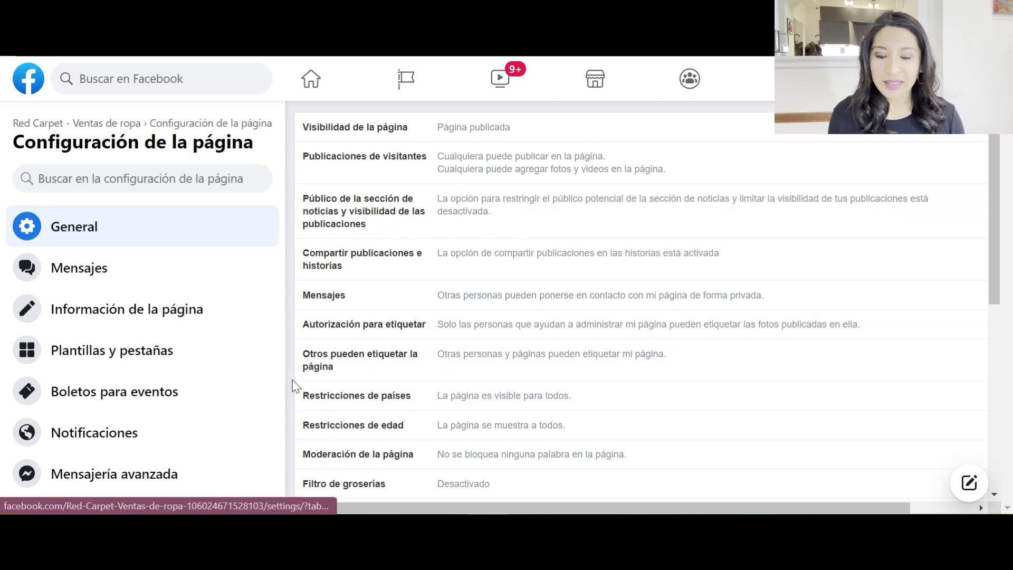
scroll(296, 385, "down", 2)
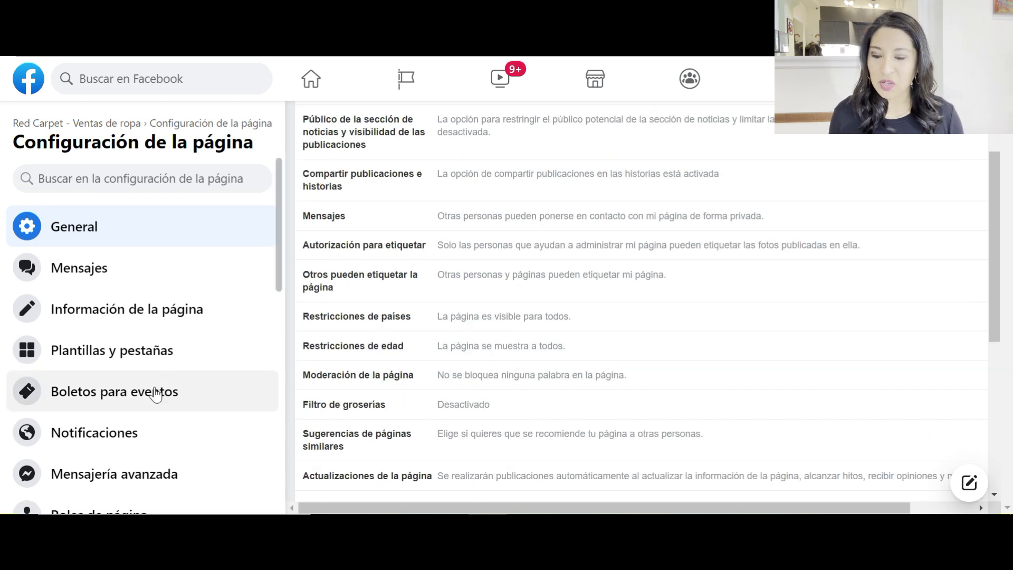
left_click(113, 350)
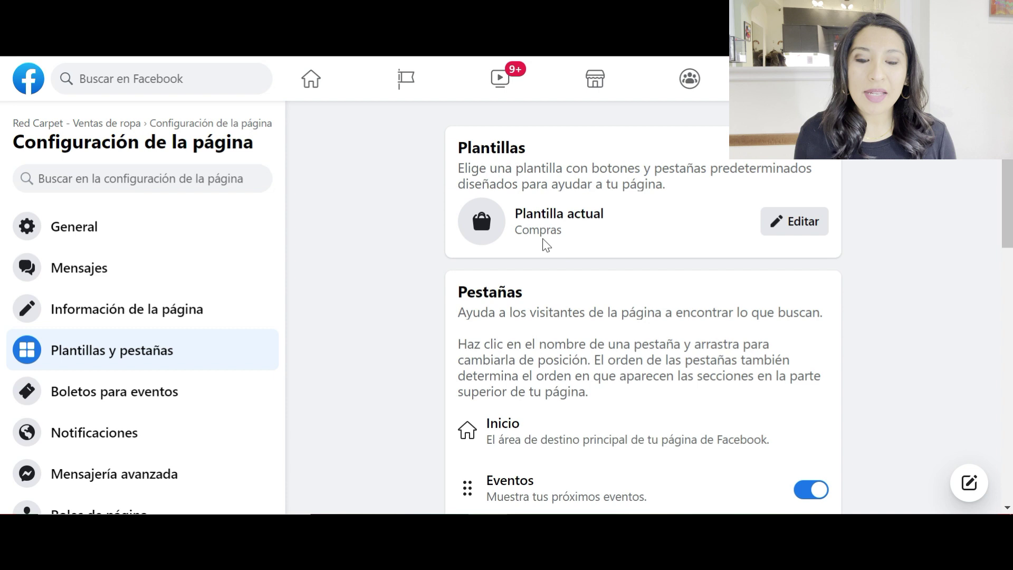
Step: Examine the available page templates and the buttons and tabs included in the Compras template, then close the template dialog
left_click(796, 224)
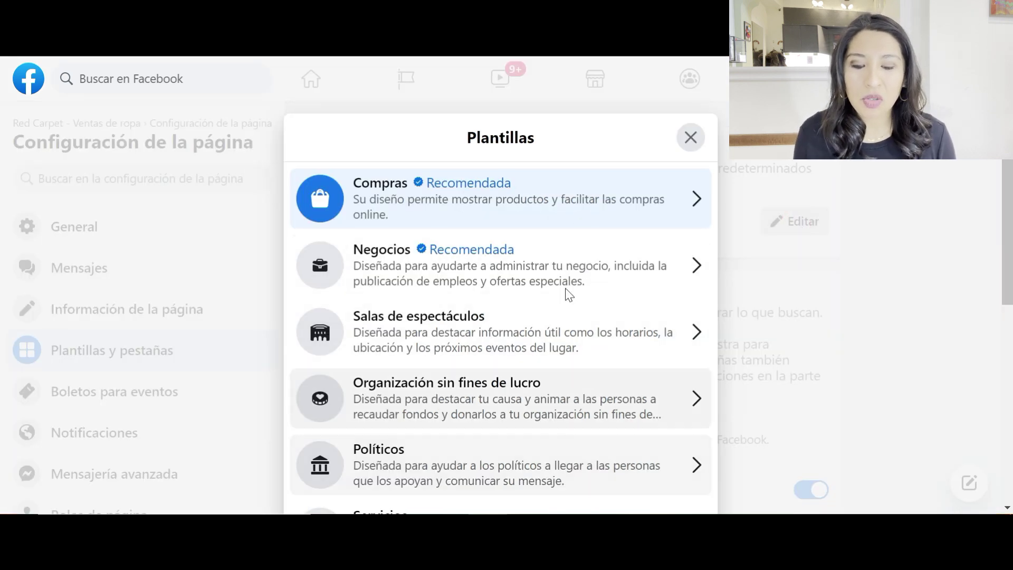
scroll(569, 295, "down", 5)
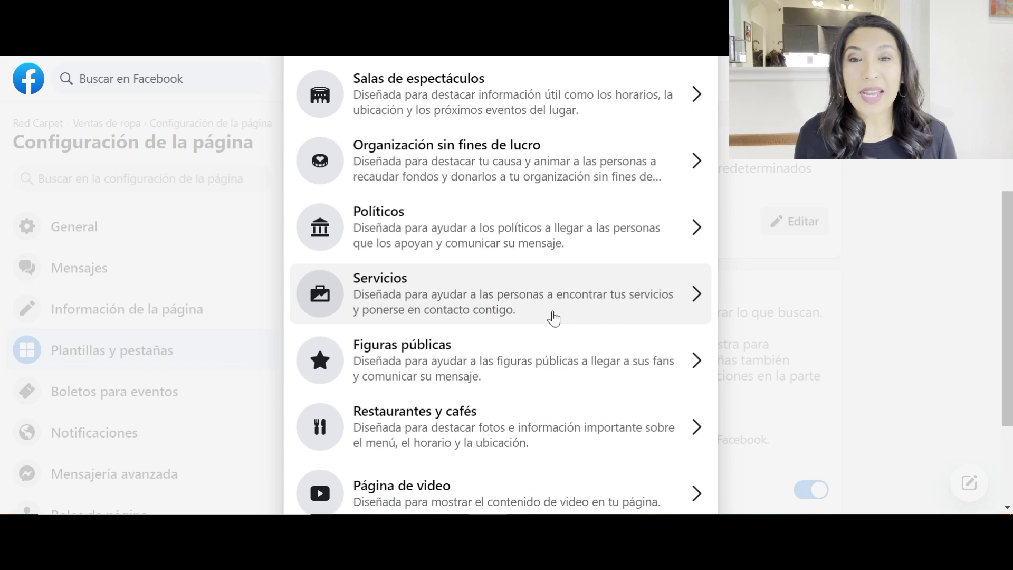
scroll(553, 318, "up", 5)
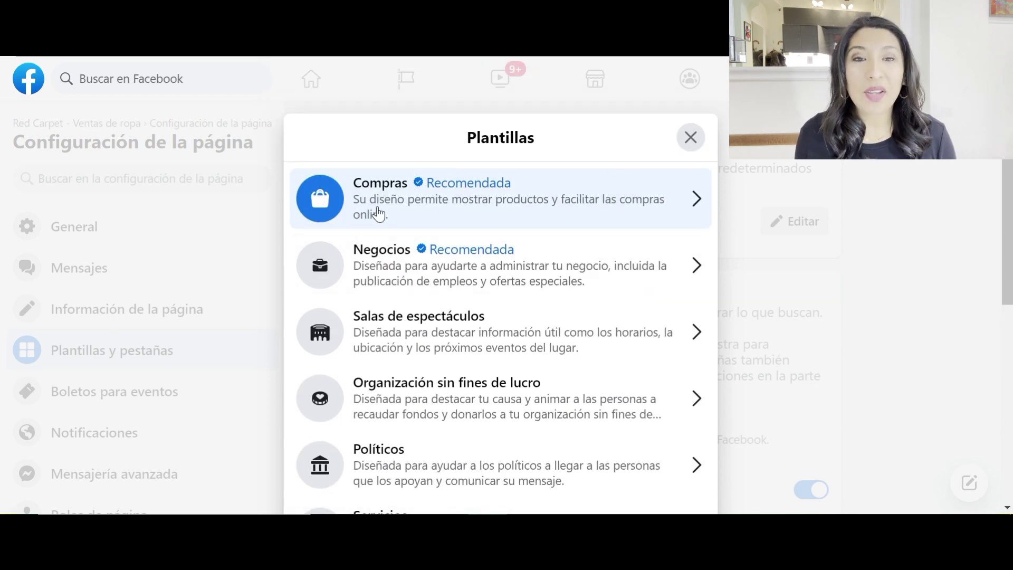
left_click(378, 214)
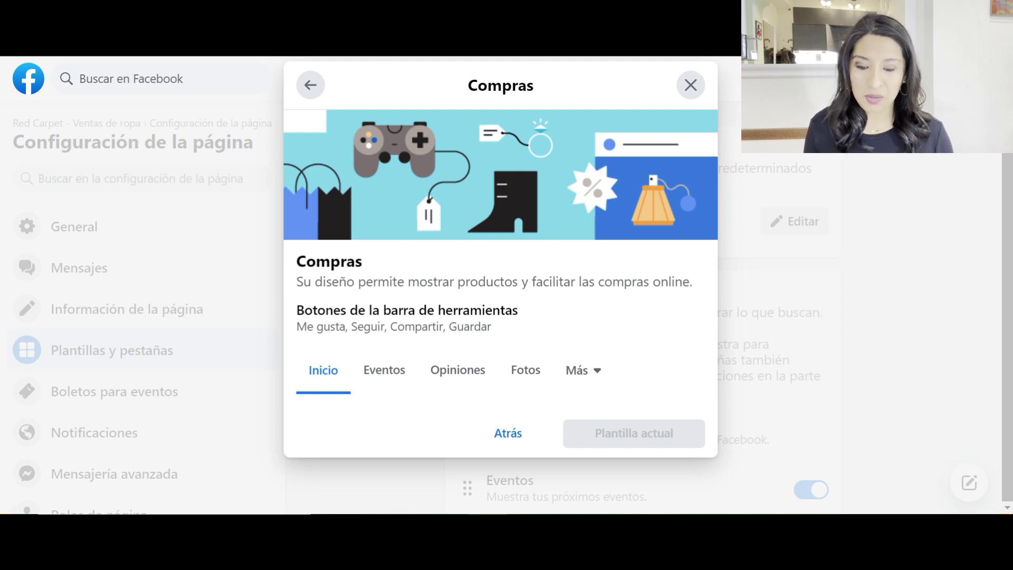
left_click(588, 379)
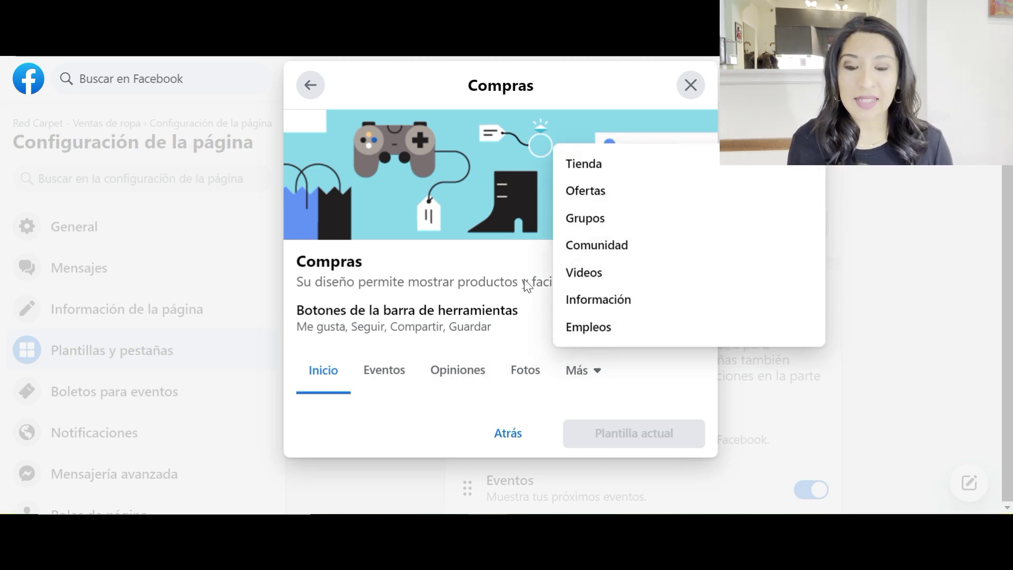
left_click(353, 427)
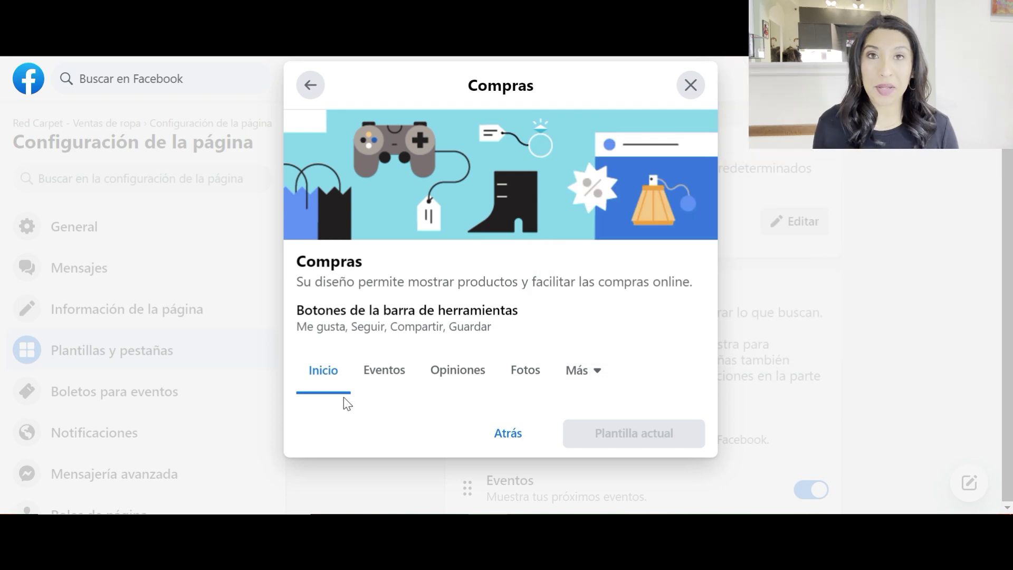
left_click(509, 432)
left_click(692, 85)
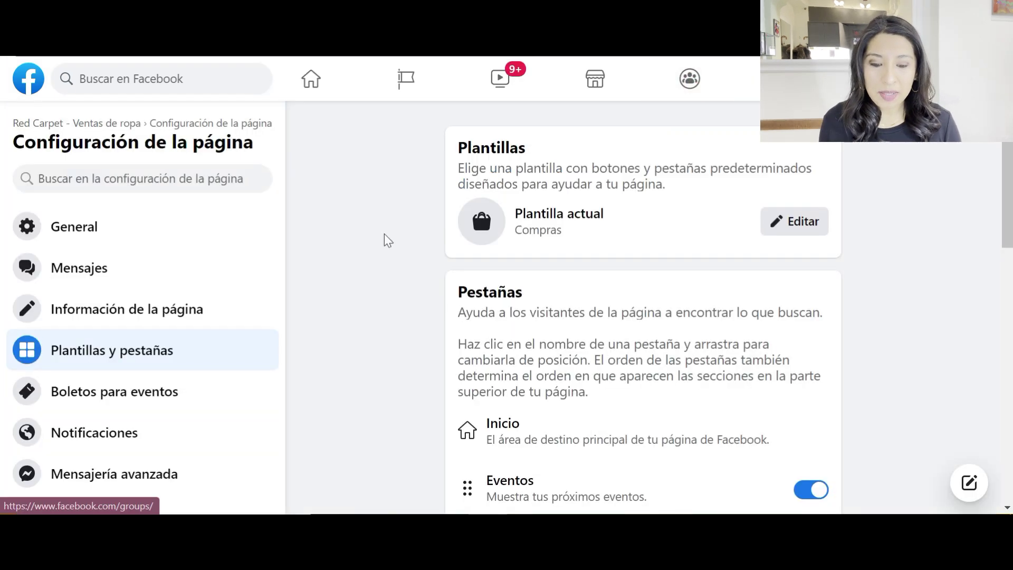
Step: Reorder the page tabs so that Tienda, Ofertas and Fotos come directly after Inicio, in that order
scroll(401, 263, "down", 3)
scroll(400, 263, "up", 2)
scroll(400, 269, "down", 3)
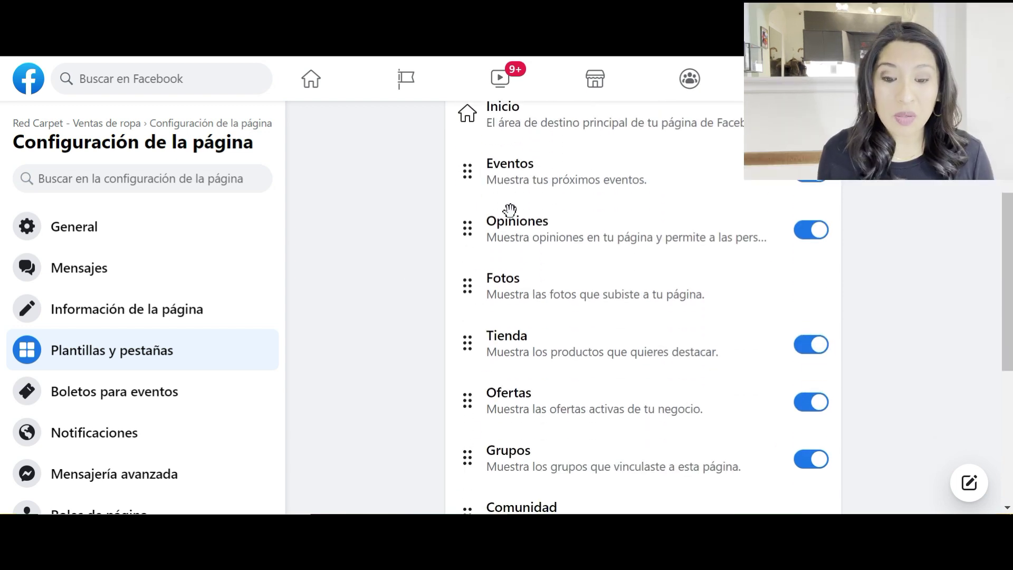
left_click_drag(468, 347, 457, 154)
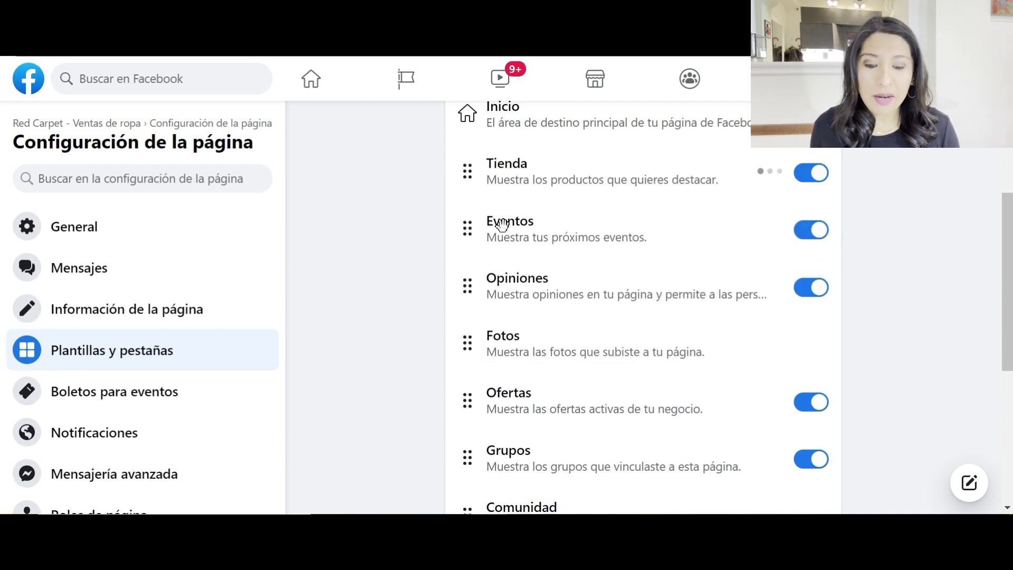
left_click_drag(467, 285, 467, 404)
left_click_drag(467, 346, 467, 275)
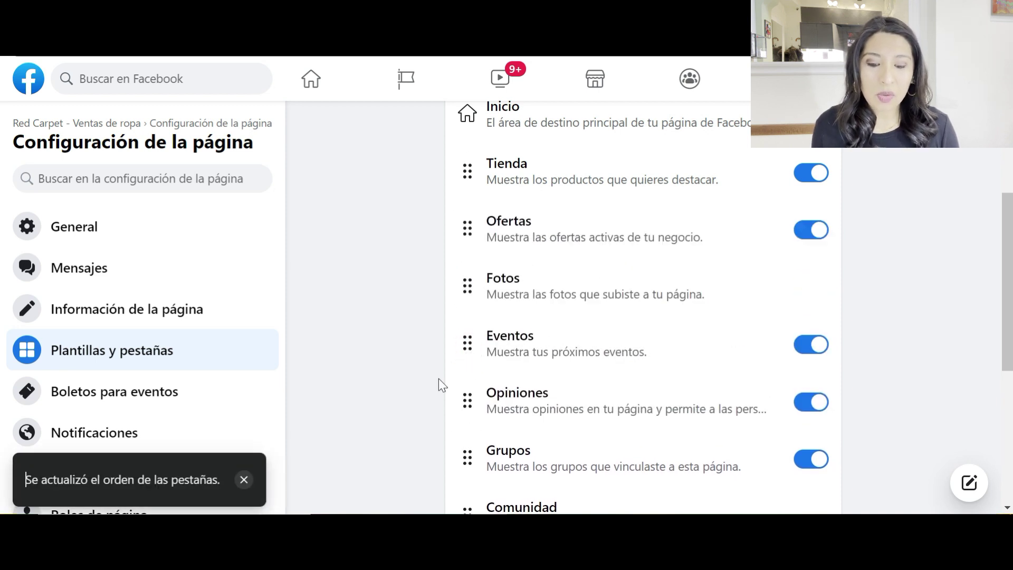
Step: Turn off the Grupos, Opiniones, Eventos and Empleos tabs of the page
scroll(439, 384, "down", 3)
scroll(566, 446, "up", 2)
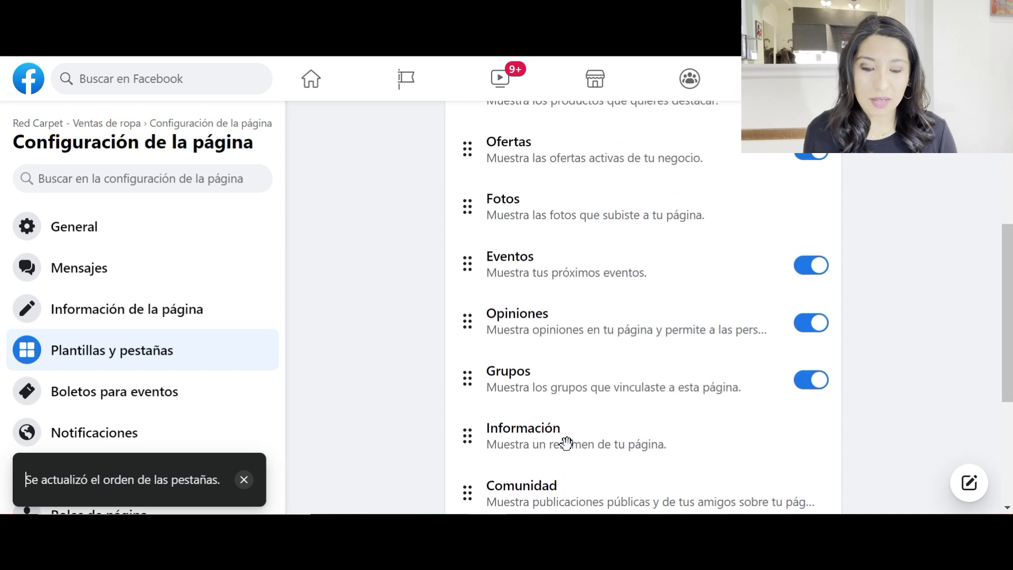
left_click(819, 390)
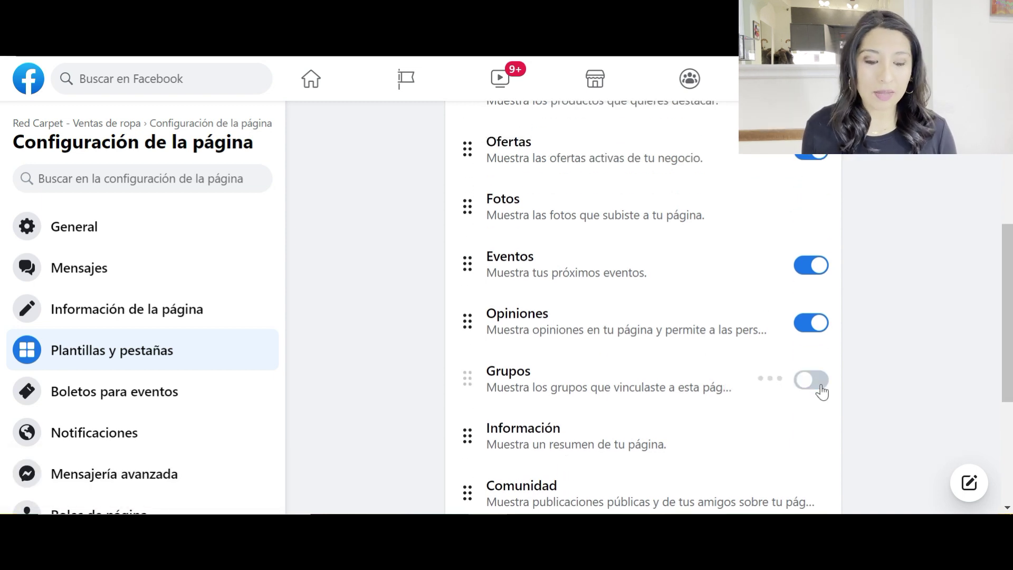
left_click(819, 328)
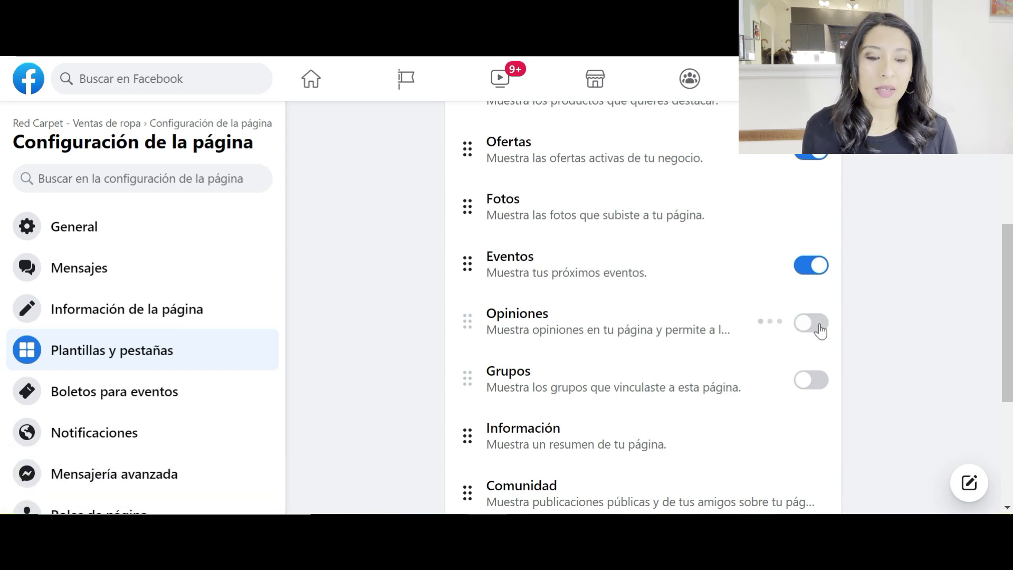
left_click(818, 267)
scroll(720, 328, "down", 5)
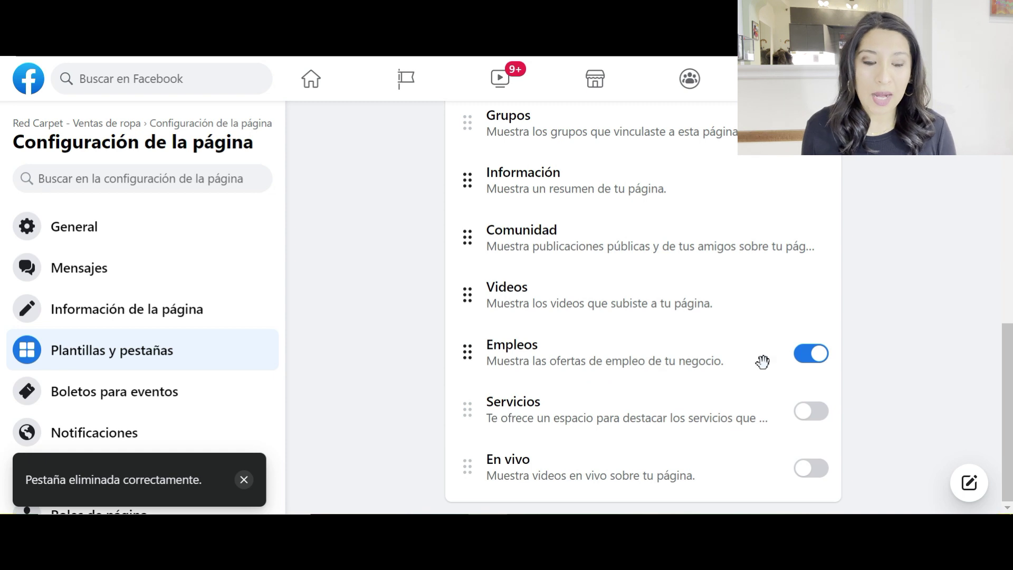
left_click(817, 363)
Step: Turn on the En vivo tab and move it directly below Fotos in the tab order
left_click(822, 475)
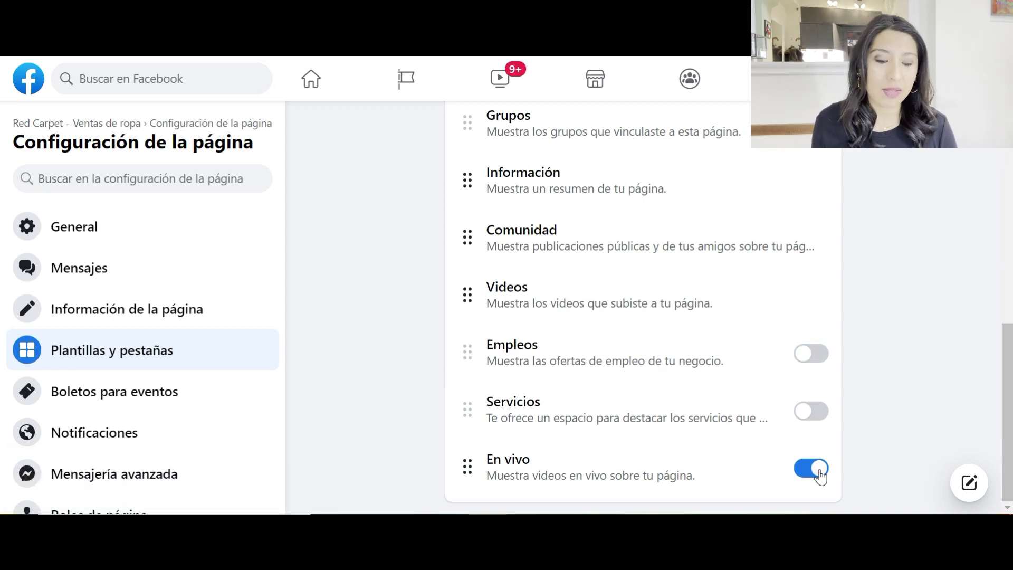
left_click_drag(459, 466, 459, 127)
left_click_drag(471, 302, 455, 231)
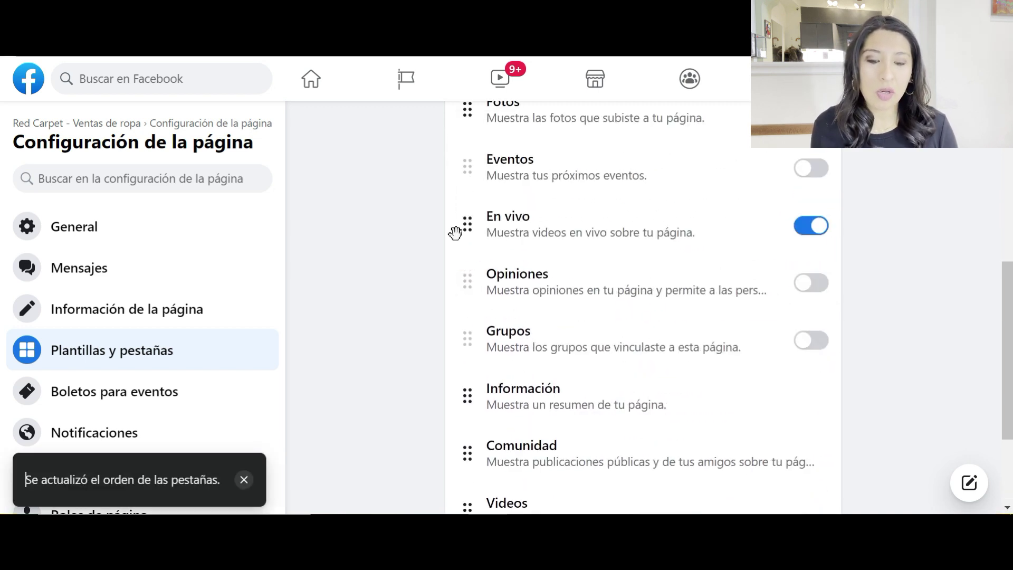
scroll(511, 362, "up", 3)
scroll(534, 362, "up", 2)
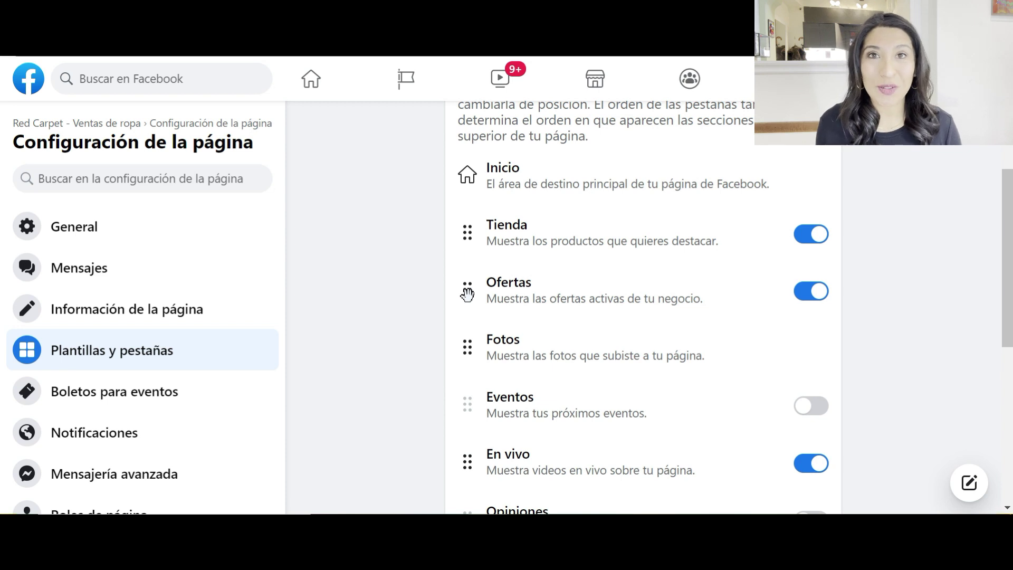
scroll(467, 294, "down", 3)
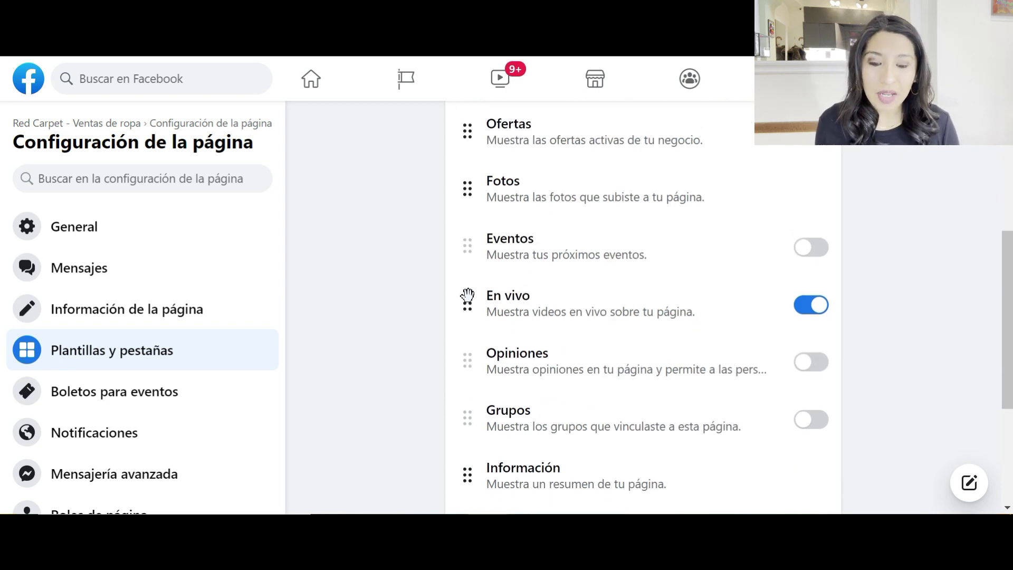
left_click_drag(468, 295, 468, 244)
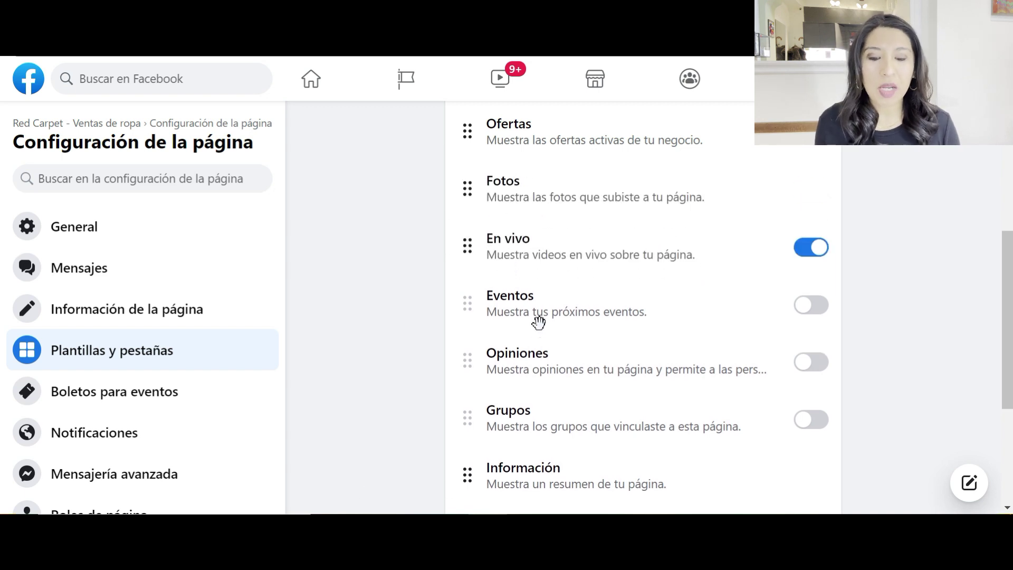
Step: Move the Información tab up to the position directly below Inicio
scroll(543, 389, "down", 3)
left_click_drag(479, 322, 464, 112)
scroll(507, 377, "up", 5)
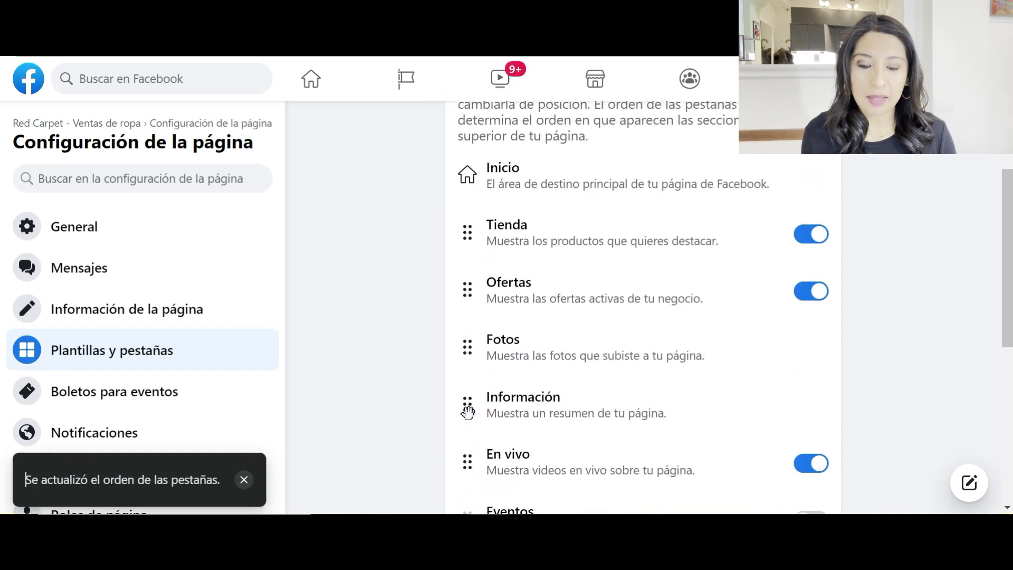
scroll(468, 412, "up", 3)
scroll(446, 331, "up", 2)
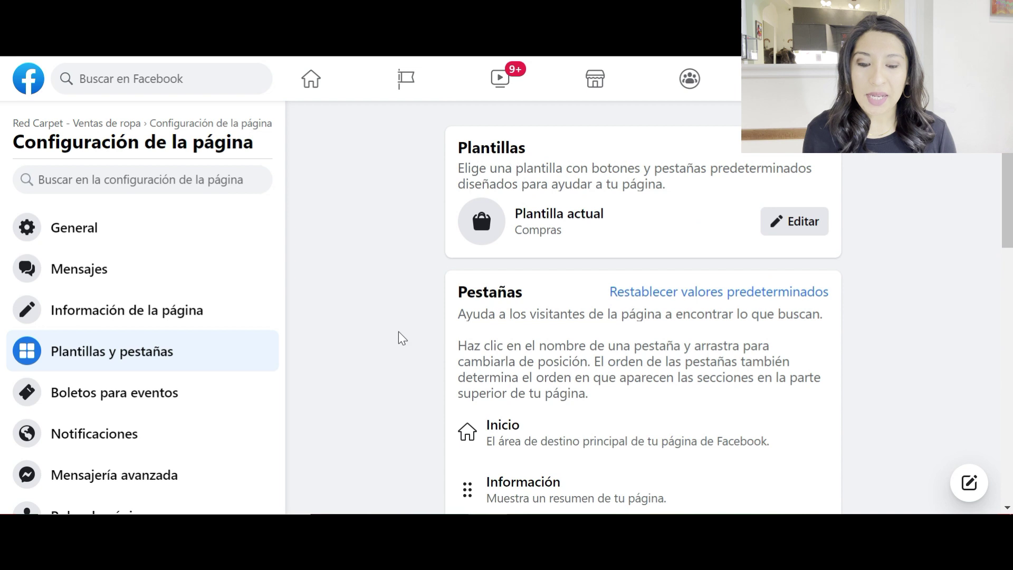
Step: Return to the Red Carpet - Ventas de ropa page and start its shop setup, continuing past the requirements overview
left_click(90, 123)
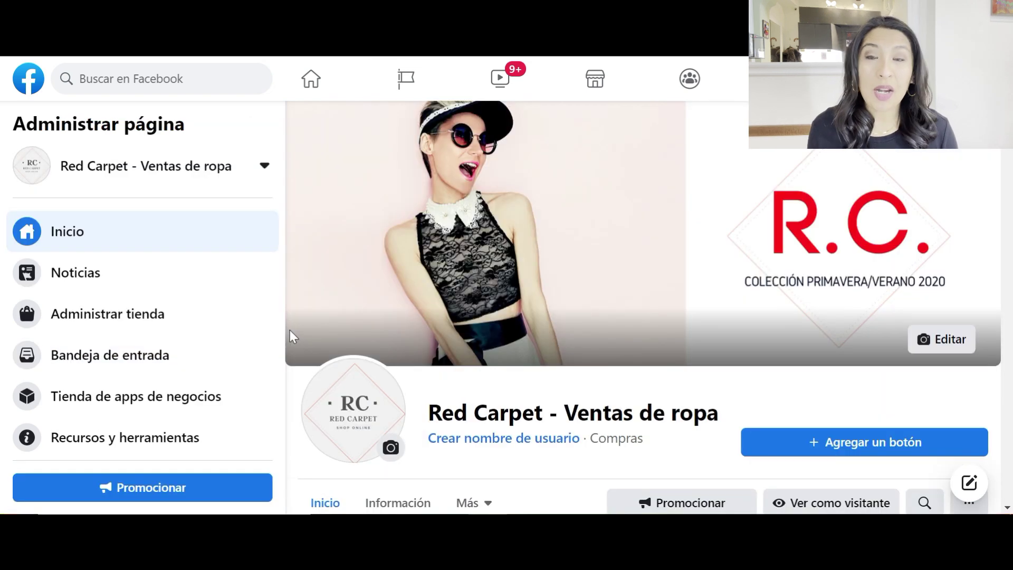
scroll(293, 334, "down", 5)
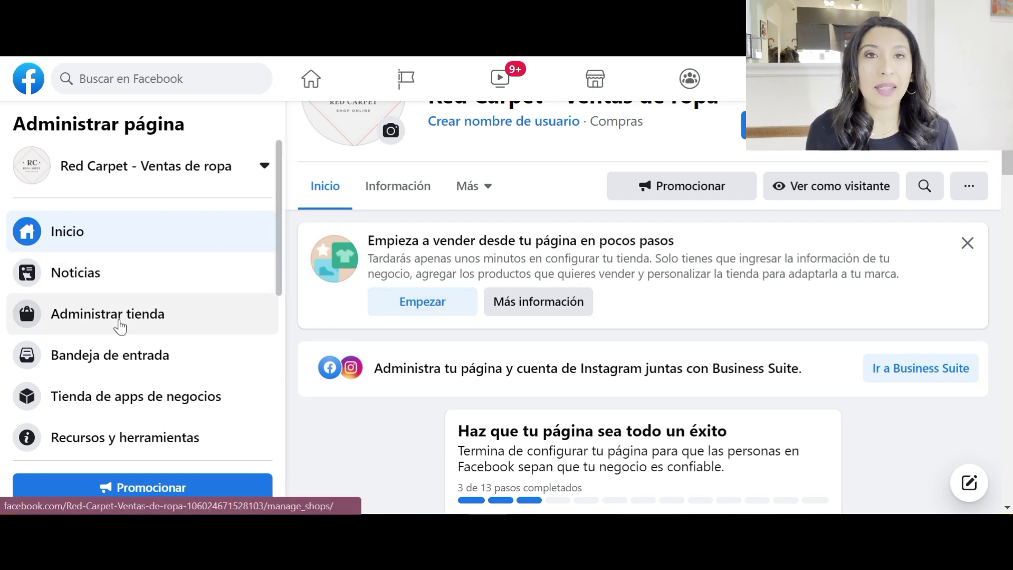
left_click(120, 327)
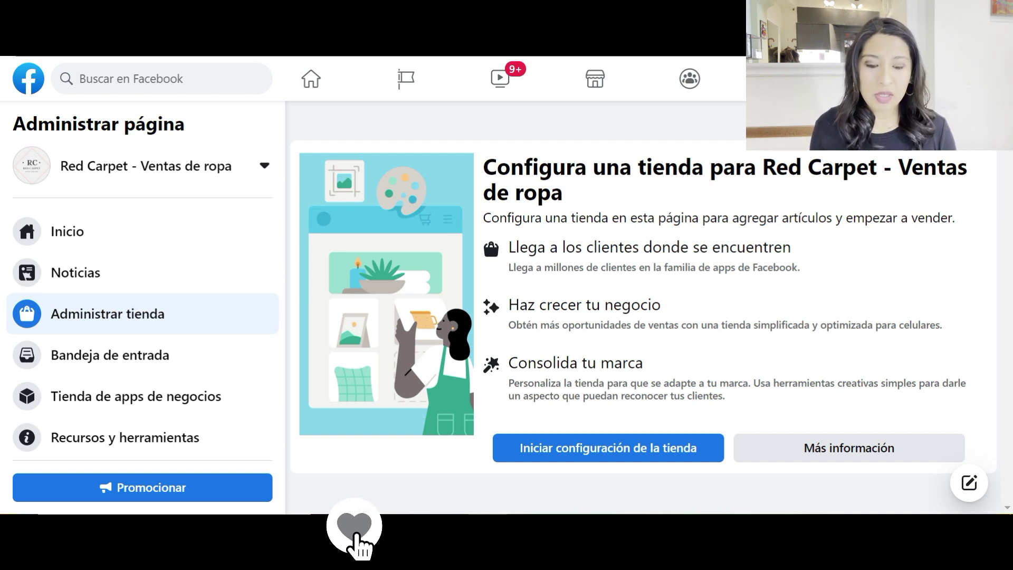
left_click(579, 458)
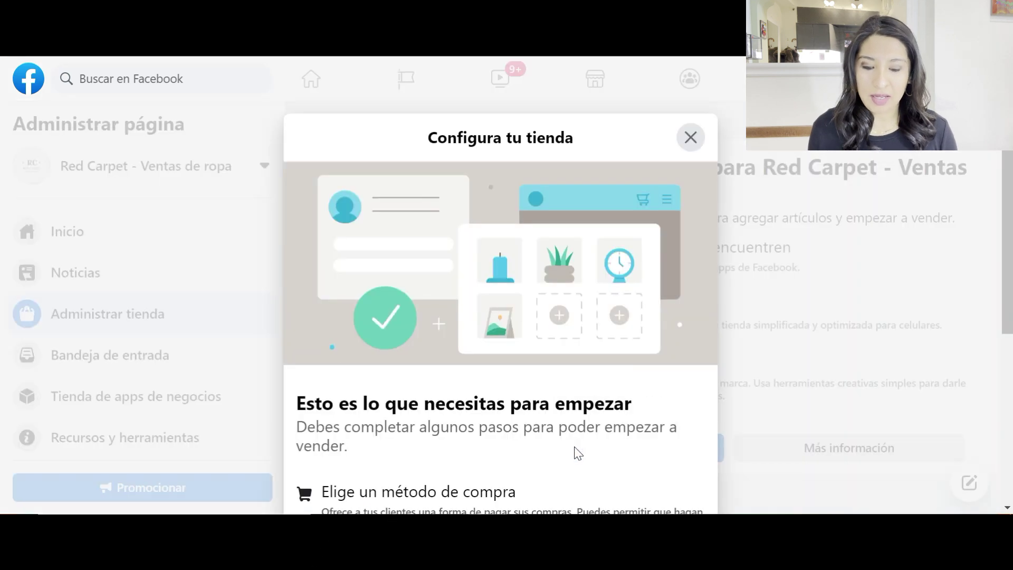
scroll(579, 454, "down", 5)
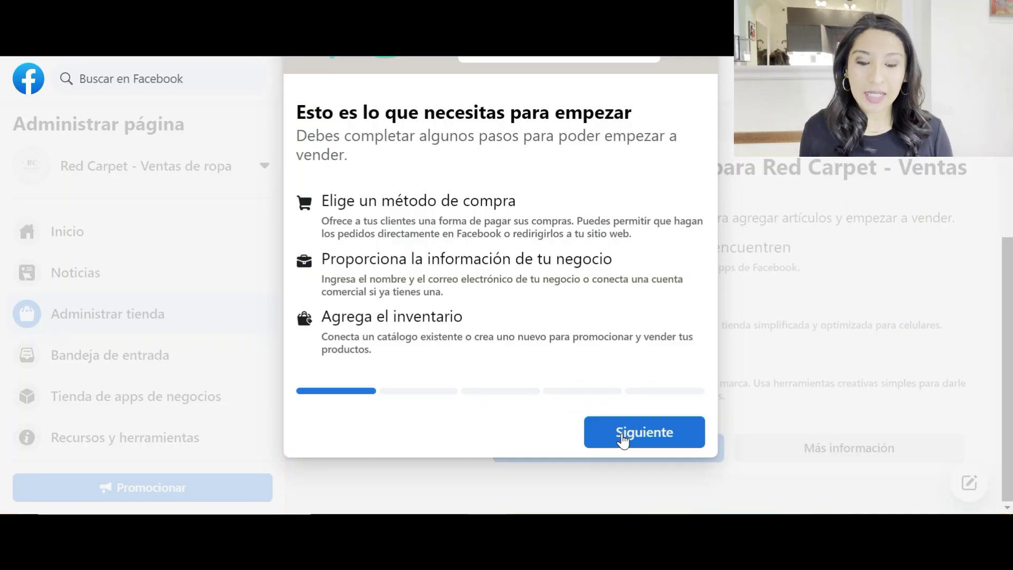
left_click(623, 436)
Step: Choose Finalizar compra con mensaje as the shop's purchase method and continue to the business account selection
scroll(520, 332, "down", 2)
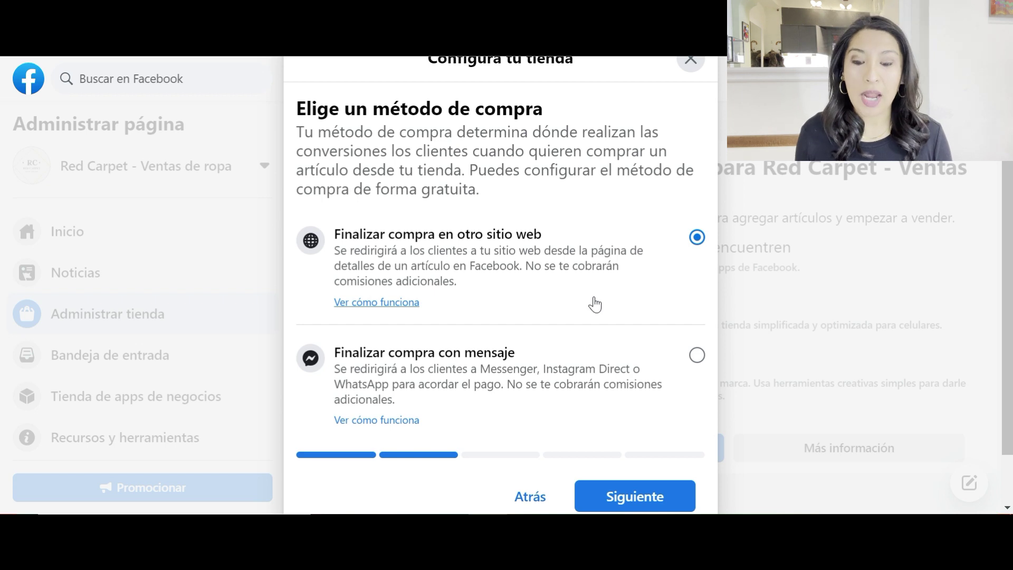
scroll(623, 304, "down", 1)
left_click(658, 298)
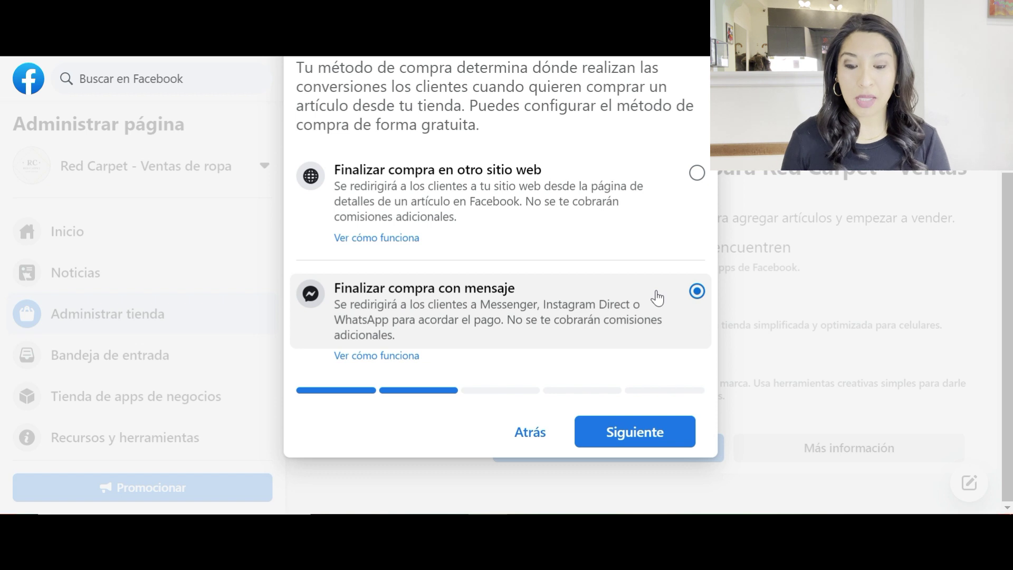
left_click(624, 440)
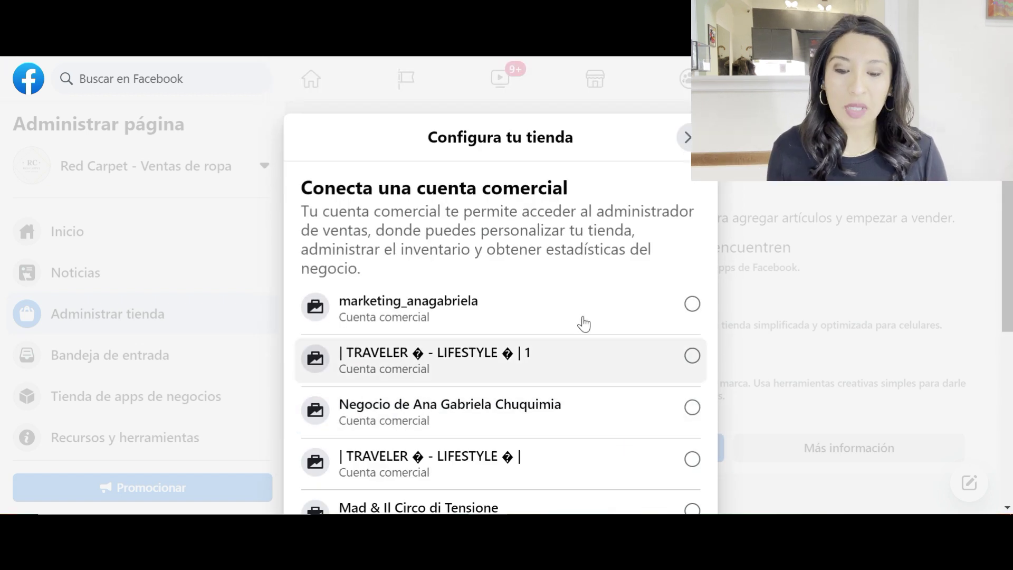
Step: Select the third listed business account, the one named after the owner's business, as the shop's connected account
scroll(599, 361, "down", 1)
left_click(589, 359)
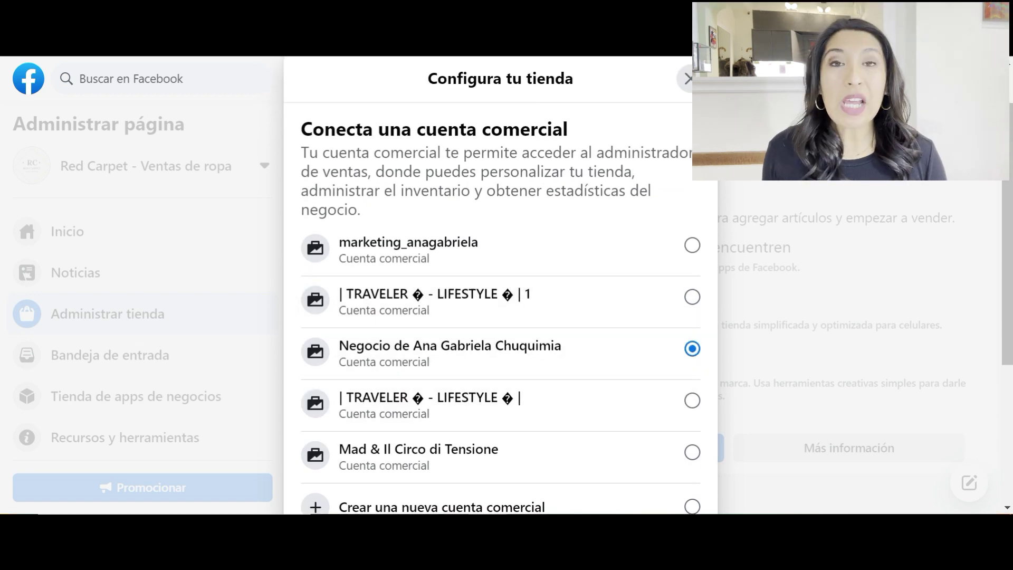
scroll(550, 228, "down", 4)
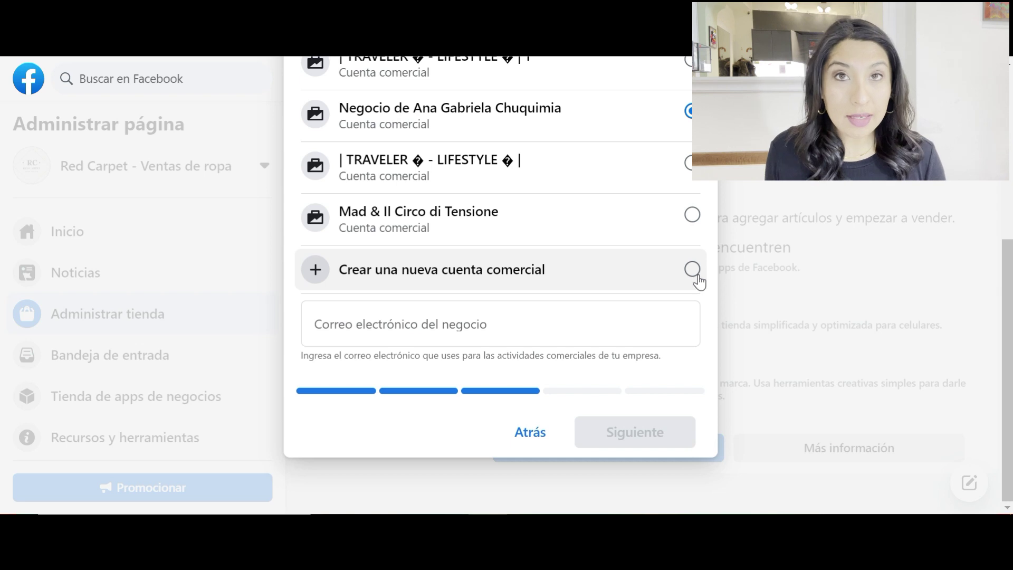
scroll(660, 222, "up", 2)
scroll(587, 332, "up", 1)
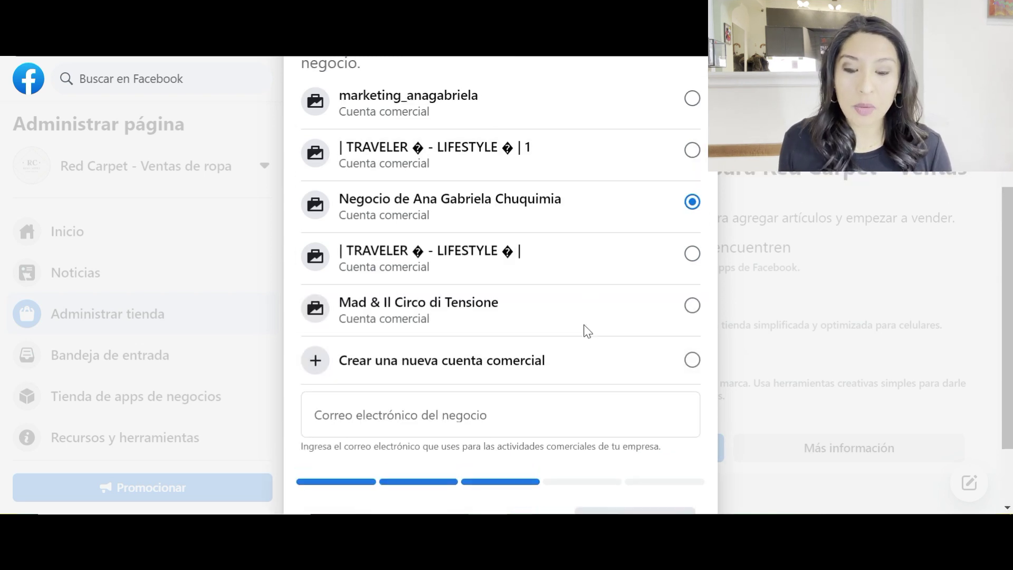
scroll(588, 331, "down", 2)
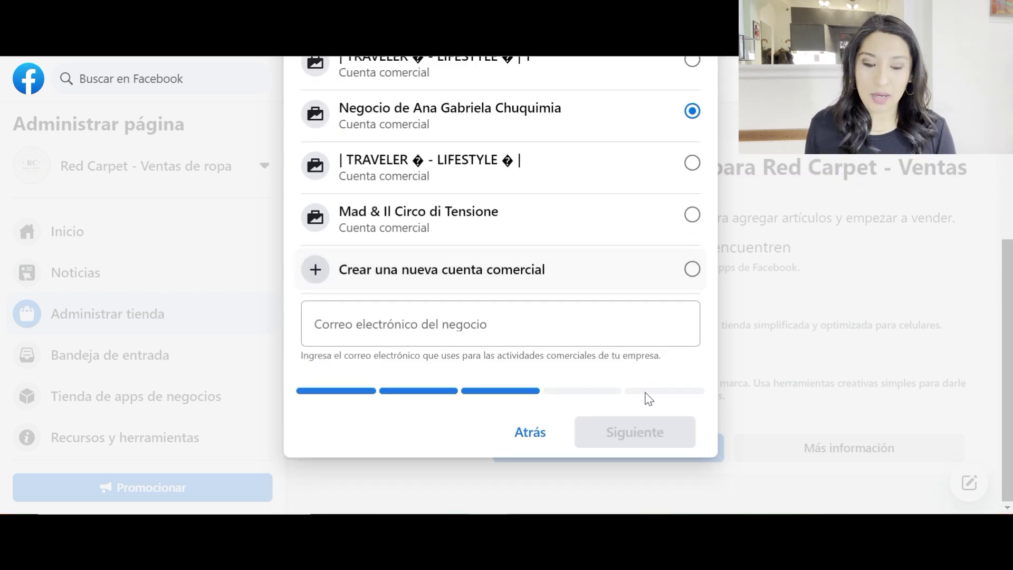
Step: Fill in the business e-mail with the saved address and continue to the catalog creation
left_click(417, 330)
key("Down")
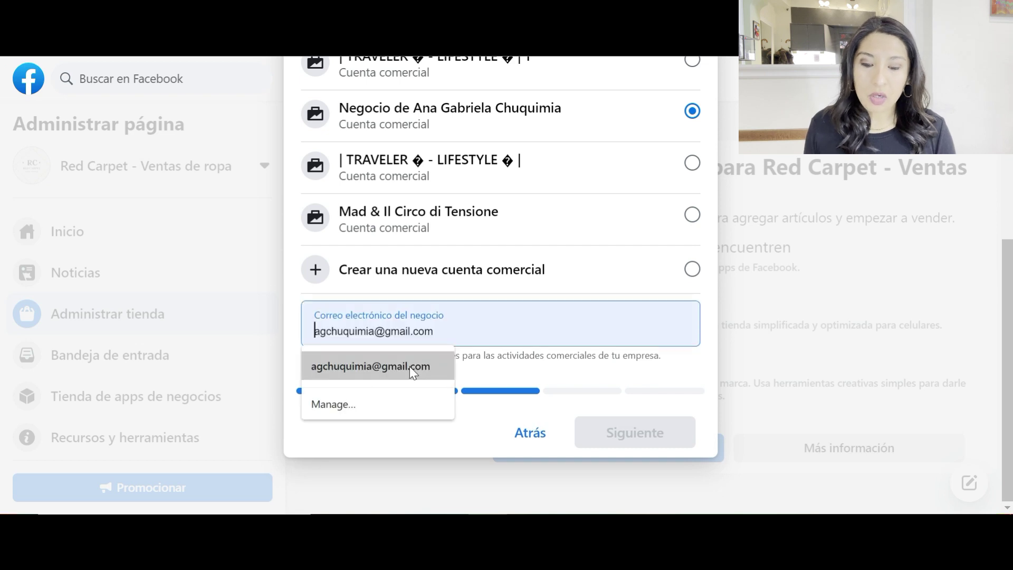
key("Return")
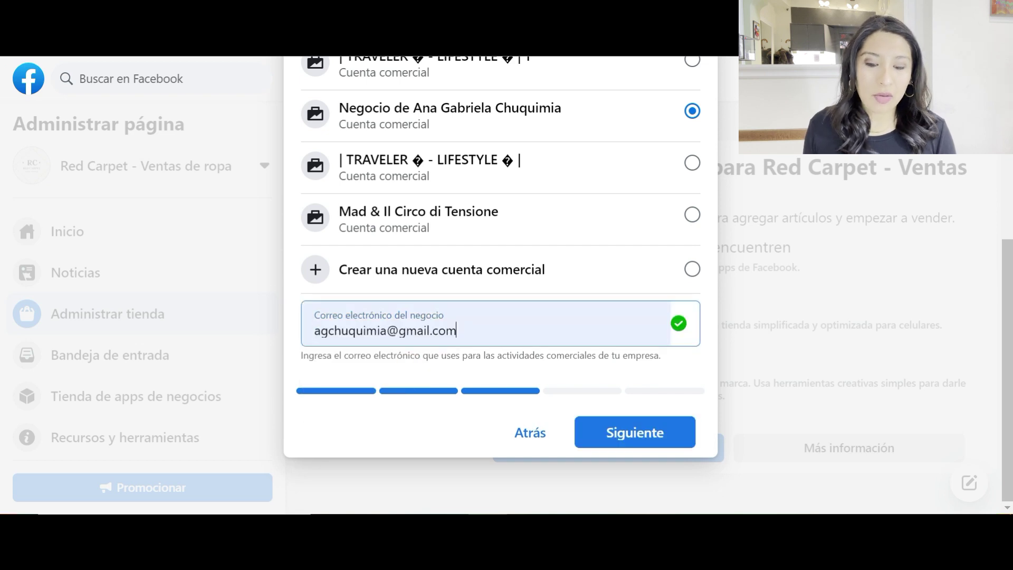
left_click(621, 438)
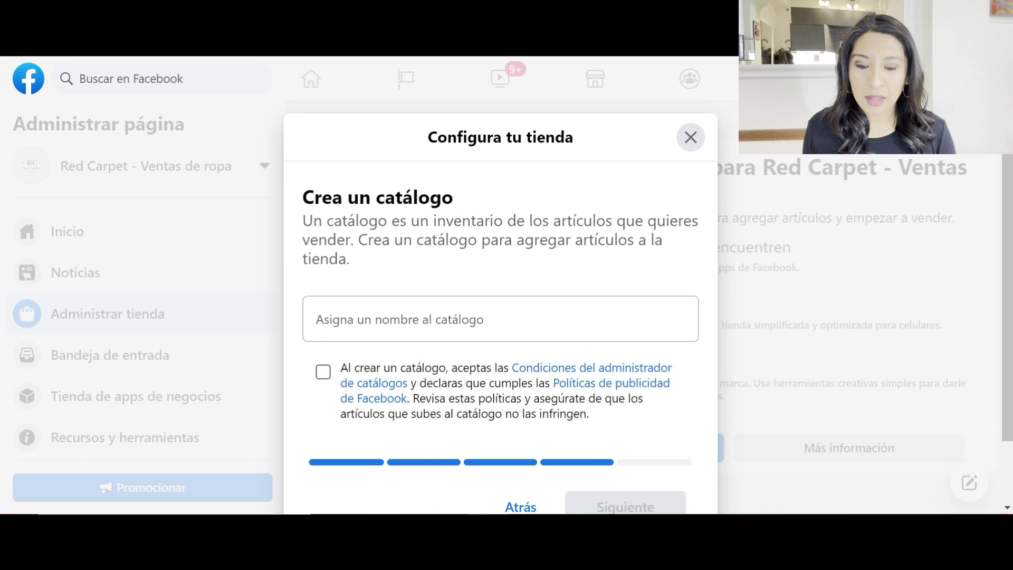
Step: Name the catalog Ropa de mujer, accept the catalog terms and continue to the shop review
scroll(473, 163, "down", 2)
left_click(496, 244)
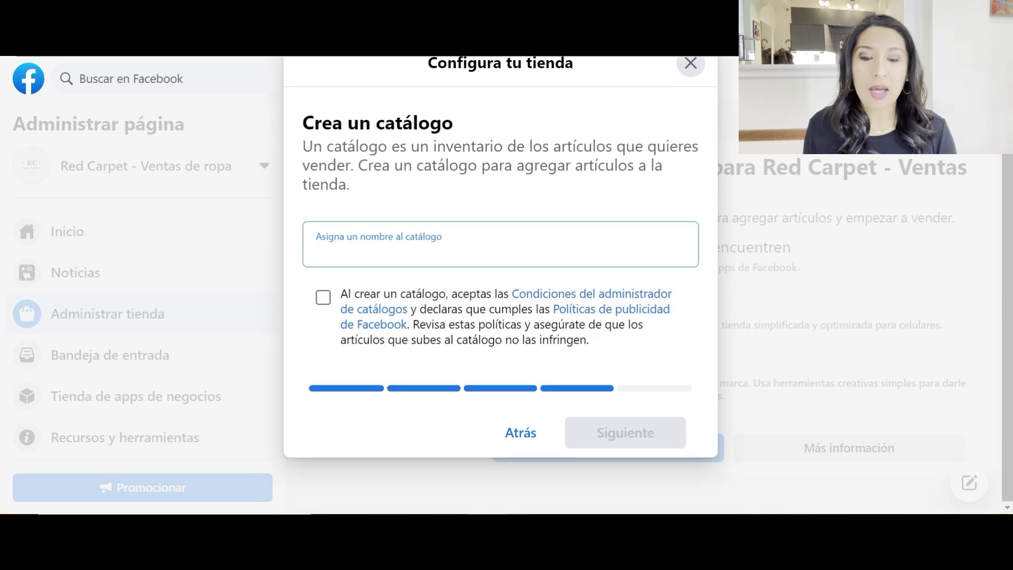
type("Ropa de mujer")
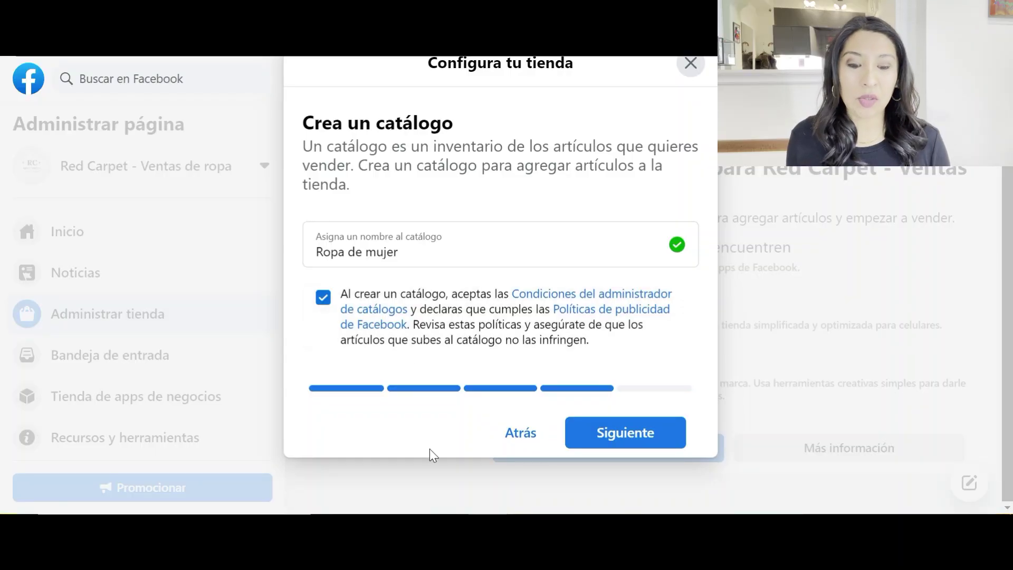
left_click(657, 436)
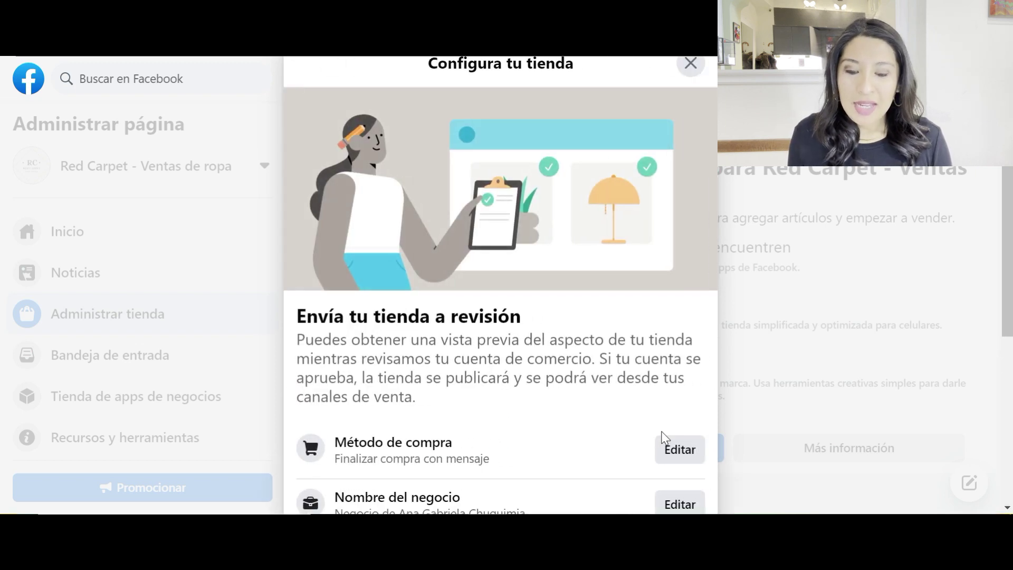
Step: Check the shop summary, reopen its purchase method for editing, and go forward through the account and catalog stages, accepting the catalog terms again
scroll(656, 319, "down", 2)
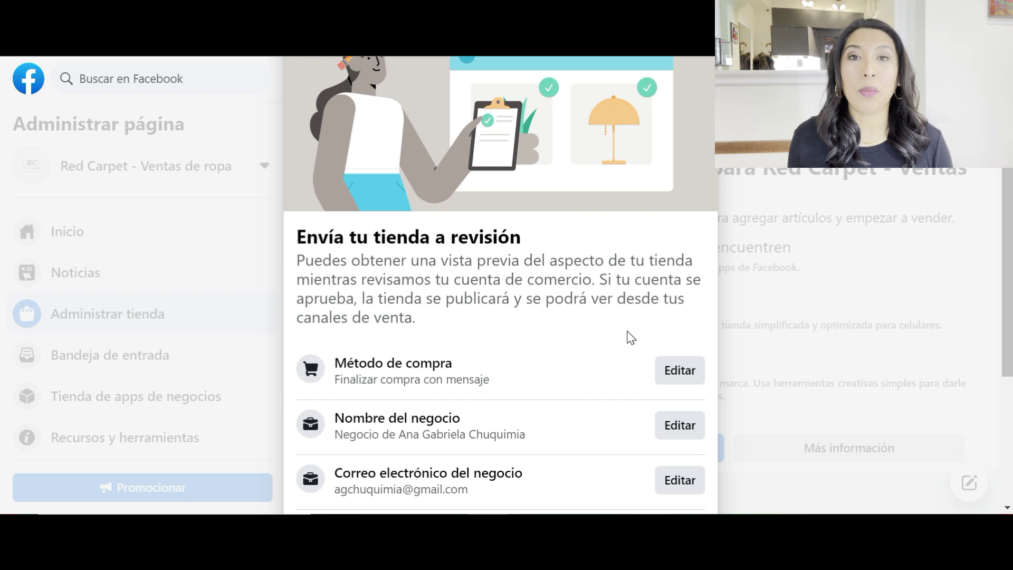
scroll(629, 338, "down", 2)
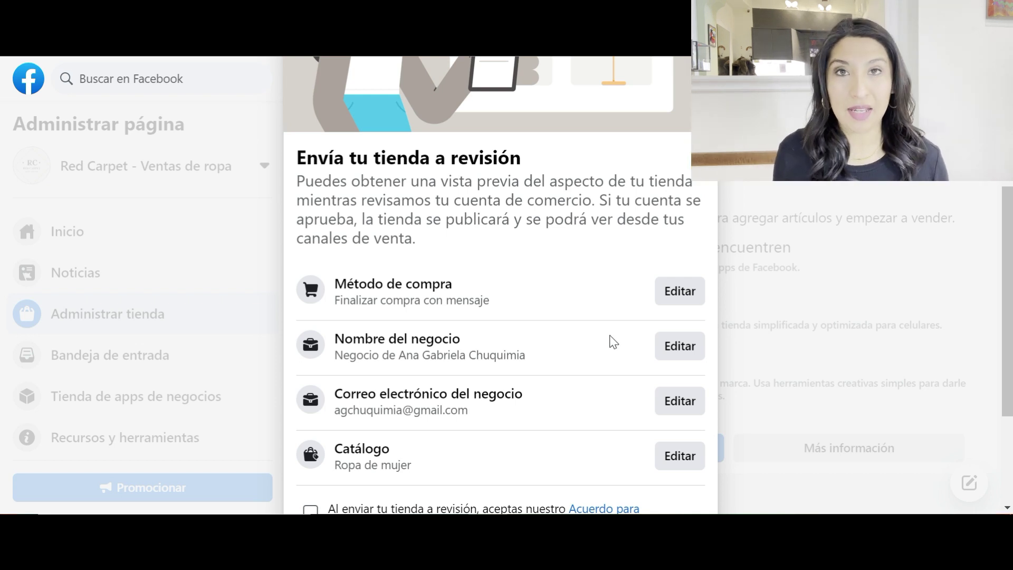
scroll(613, 340, "down", 2)
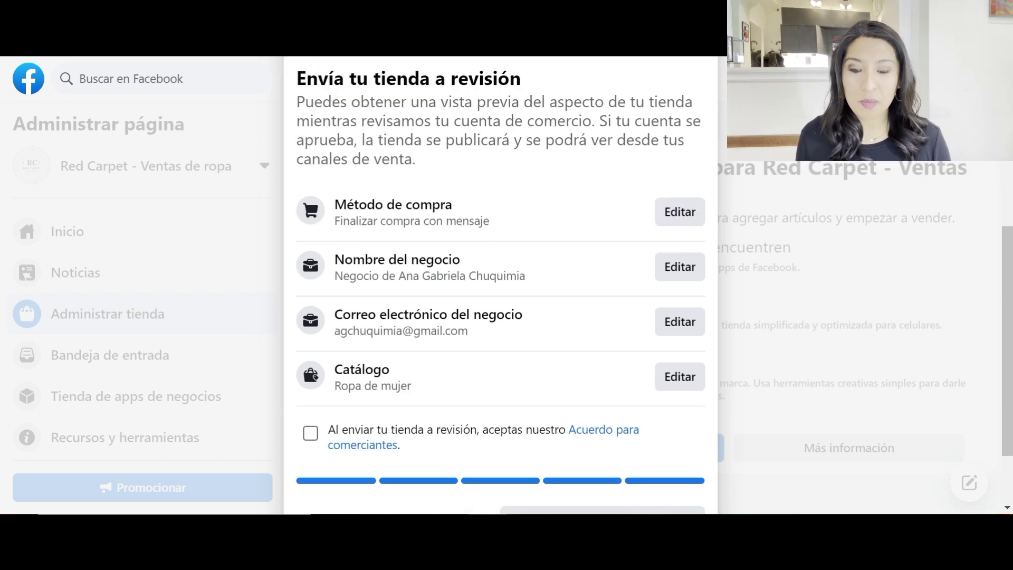
left_click(670, 217)
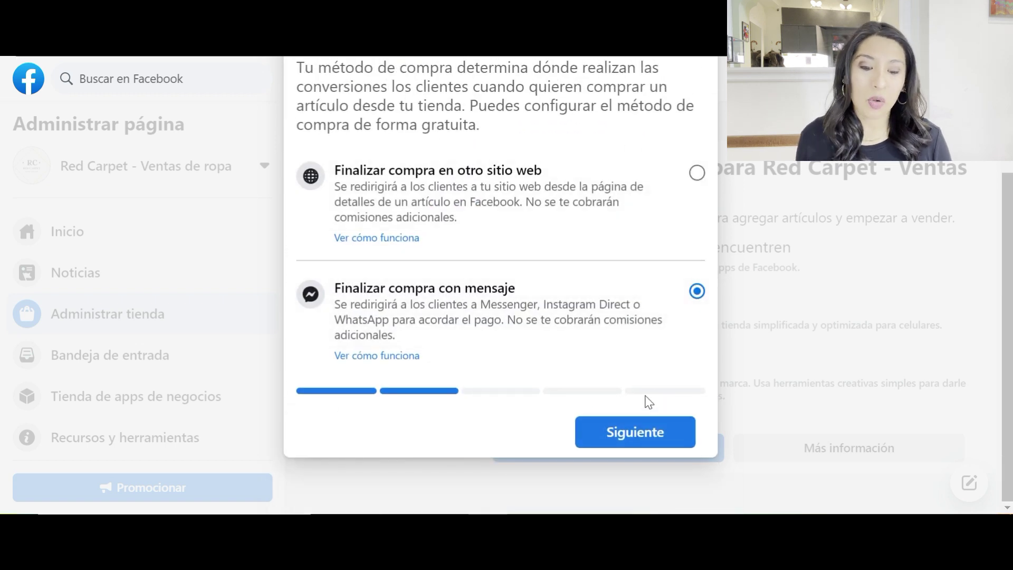
left_click(635, 431)
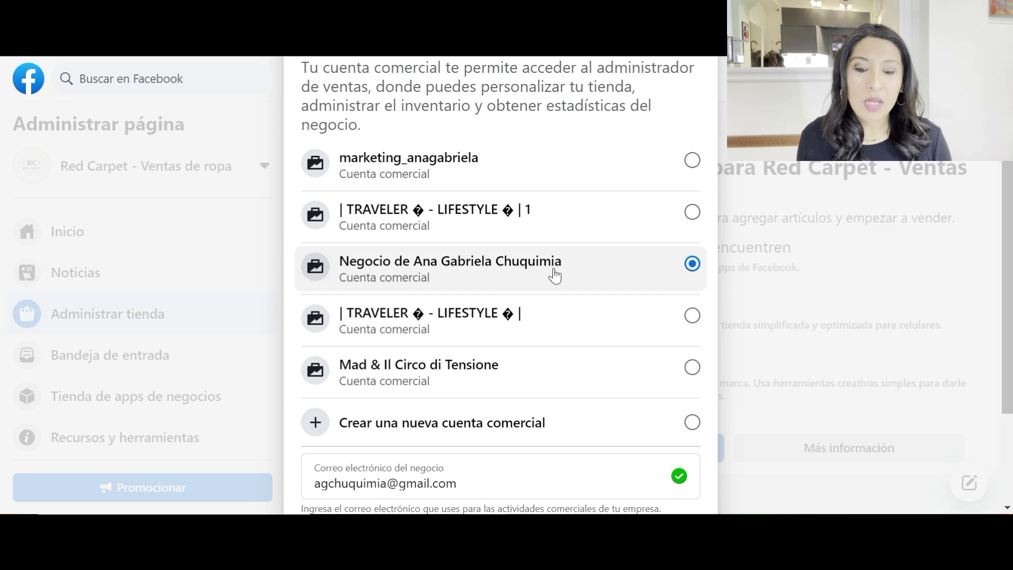
scroll(559, 273, "down", 3)
left_click(634, 443)
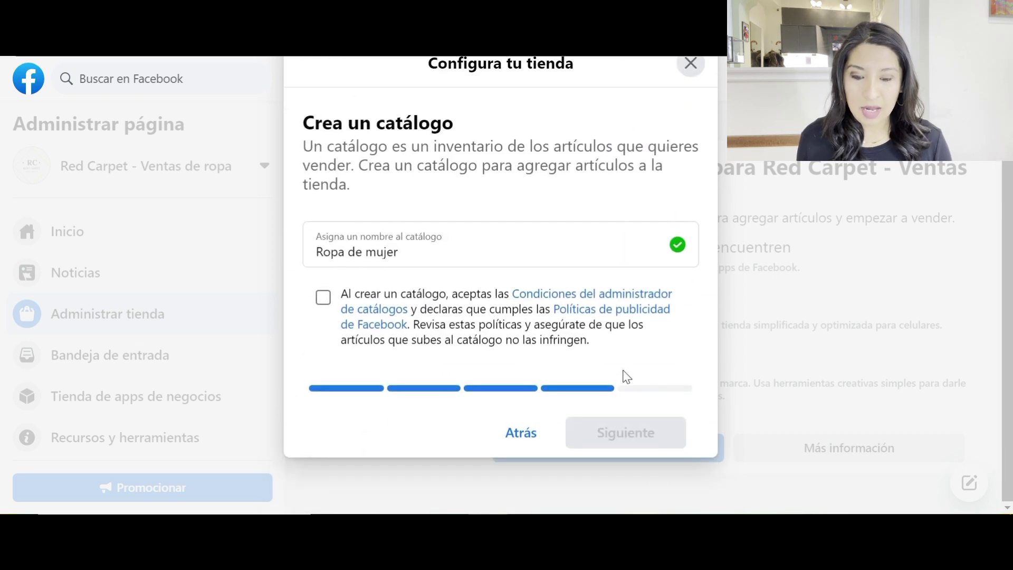
left_click(323, 298)
left_click(669, 440)
Step: Accept the merchant agreement and submit the shop for review
scroll(314, 364, "down", 5)
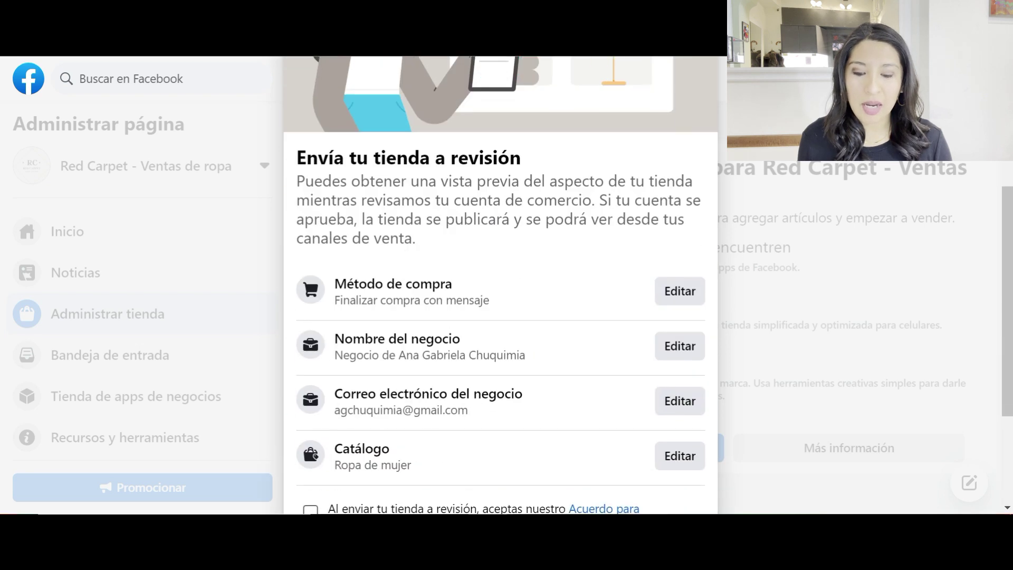
left_click(312, 356)
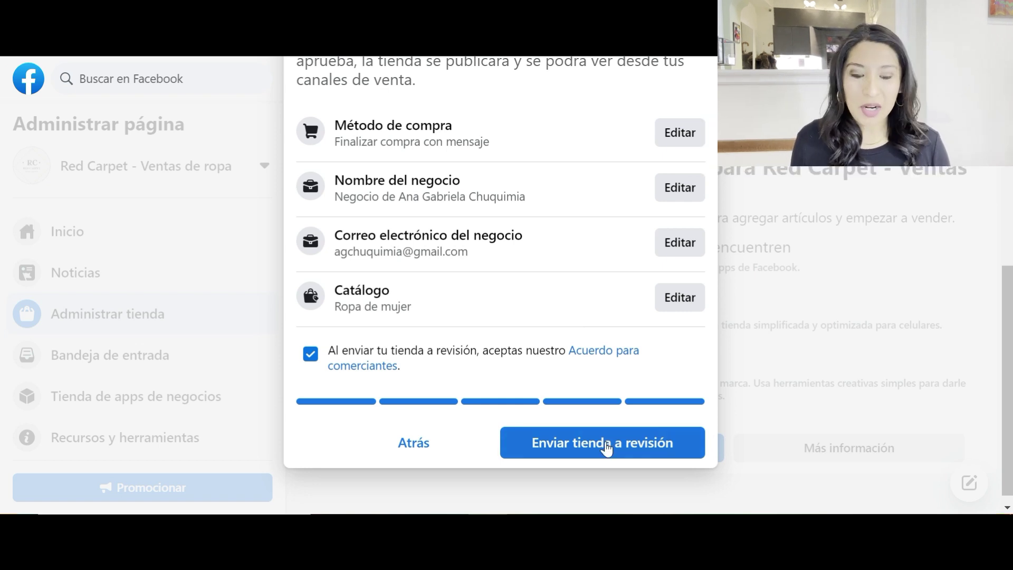
left_click(607, 449)
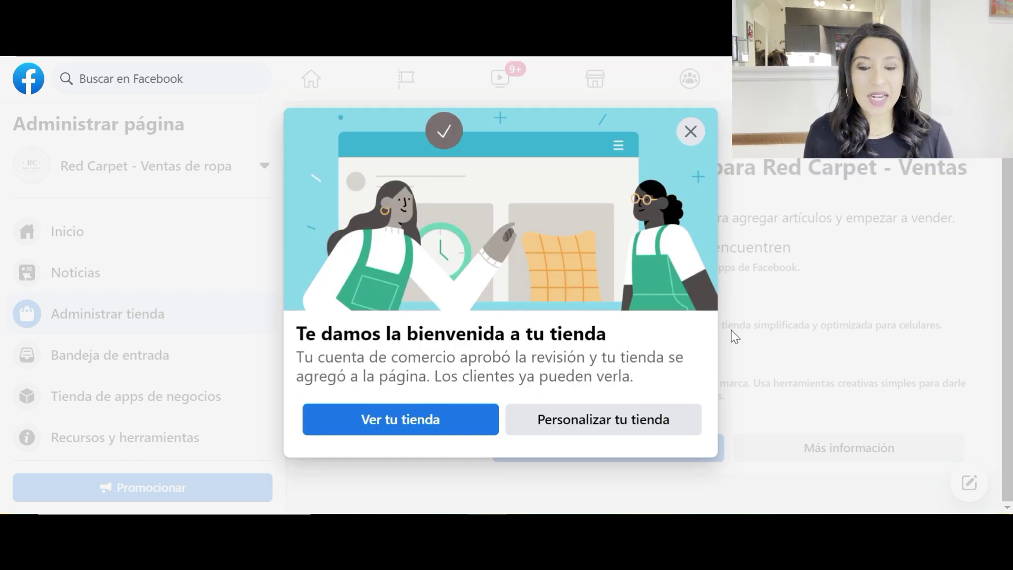
Step: View the new shop, go to its product catalog and start adding items with the Agregar manualmente method
left_click(422, 432)
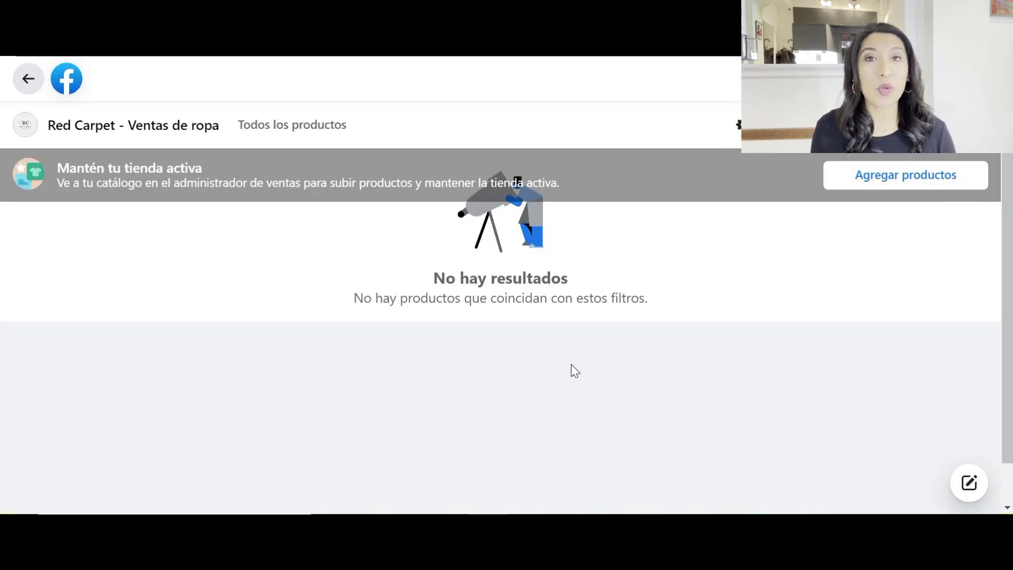
left_click(923, 189)
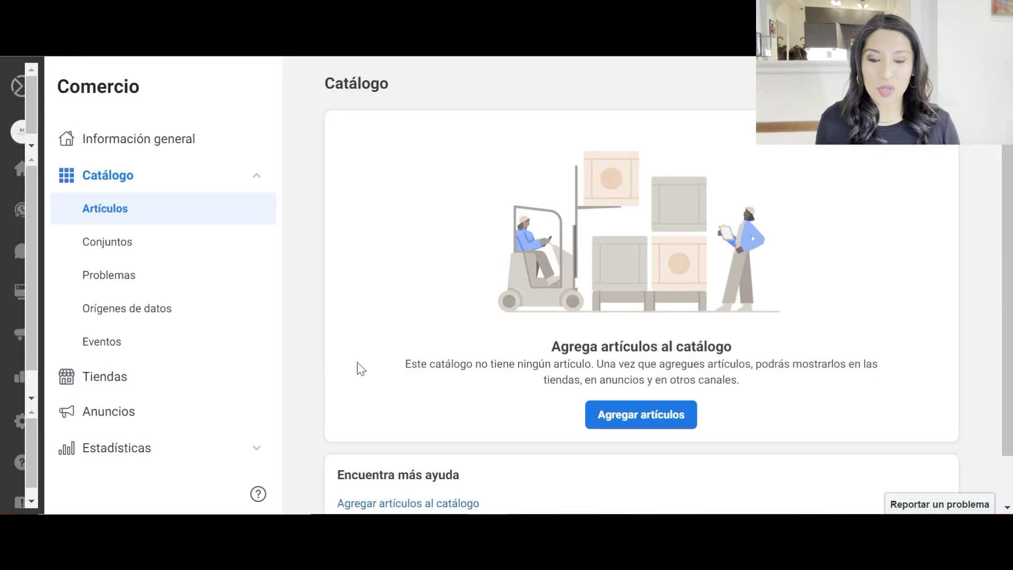
scroll(357, 362, "down", 1)
left_click(645, 369)
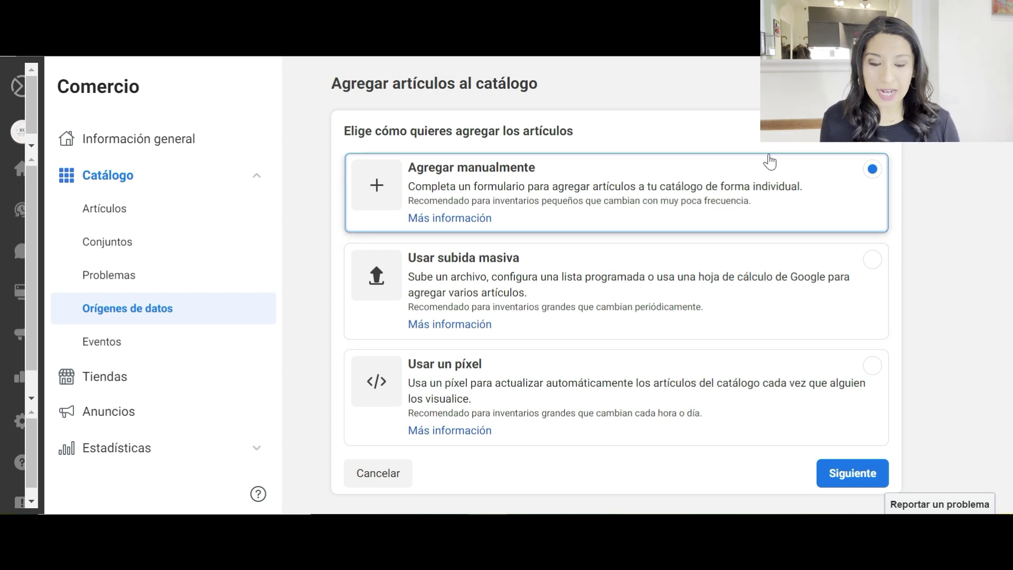
left_click(843, 472)
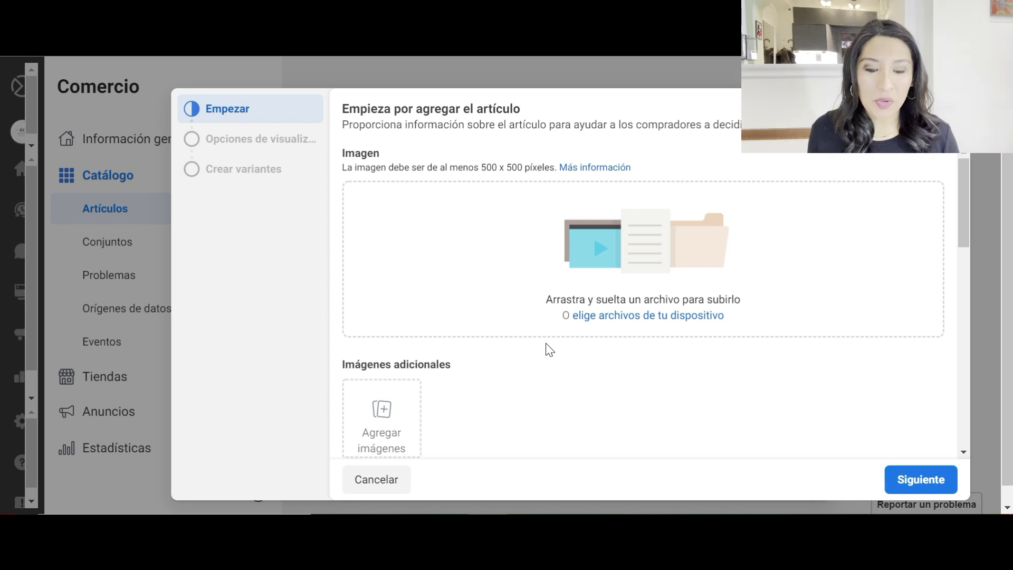
left_click(674, 316)
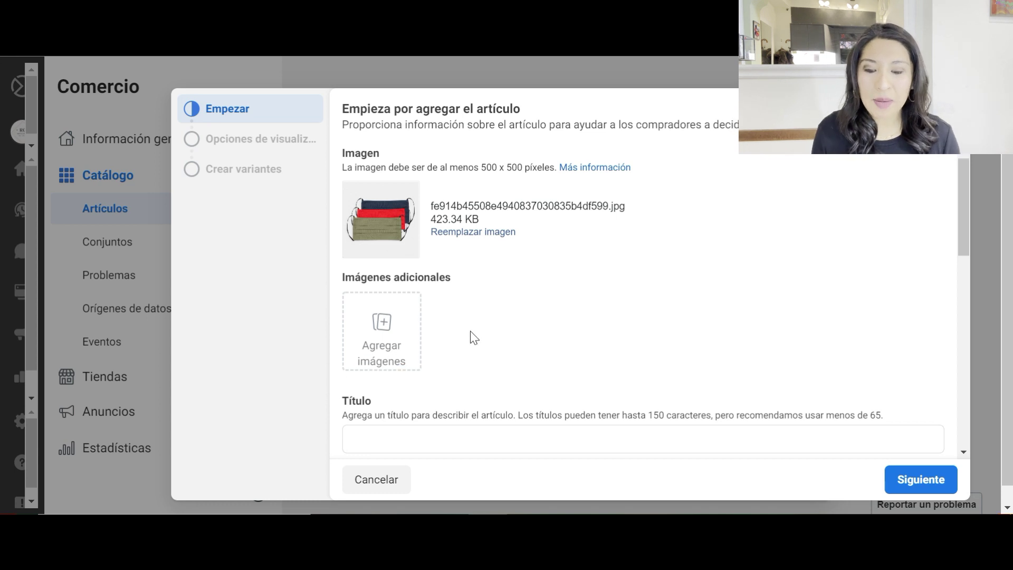
scroll(471, 332, "down", 2)
left_click(471, 360)
scroll(522, 370, "up", 2)
scroll(549, 290, "down", 4)
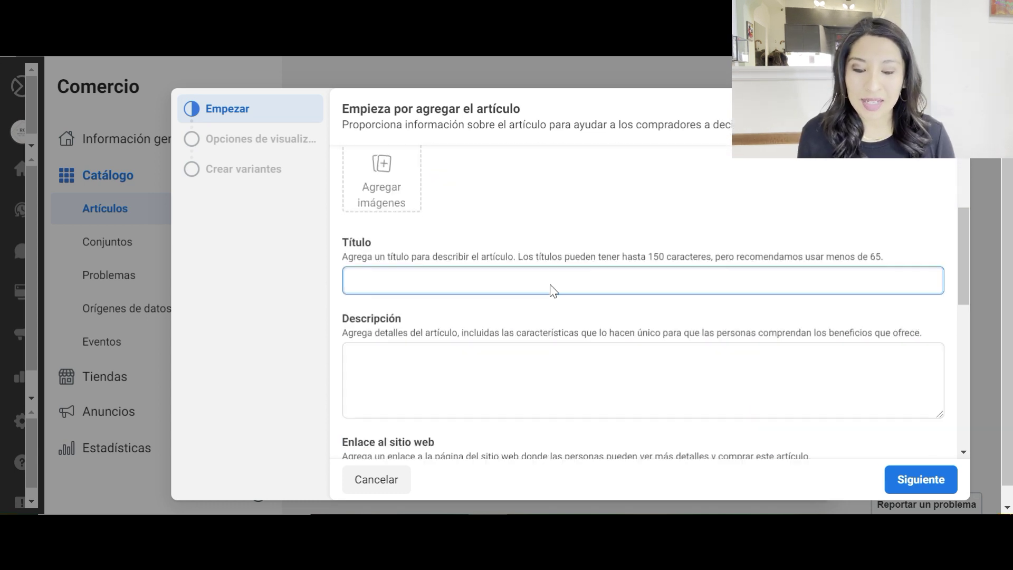
Step: Switch to the Word document with the product texts, place it beside the form and copy the title of the 3-pack of cloth masks
mouse_move(607, 528)
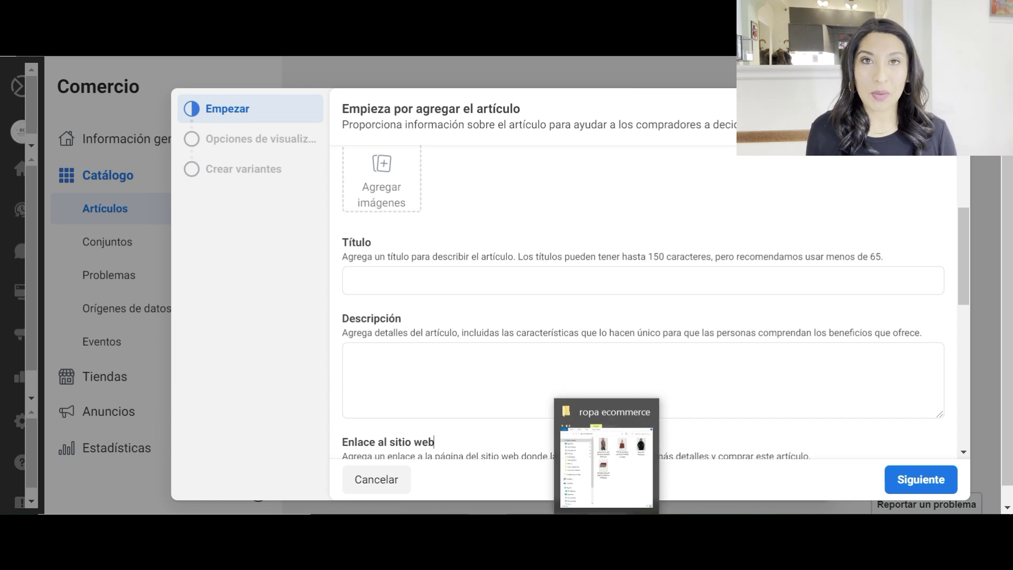
mouse_move(650, 528)
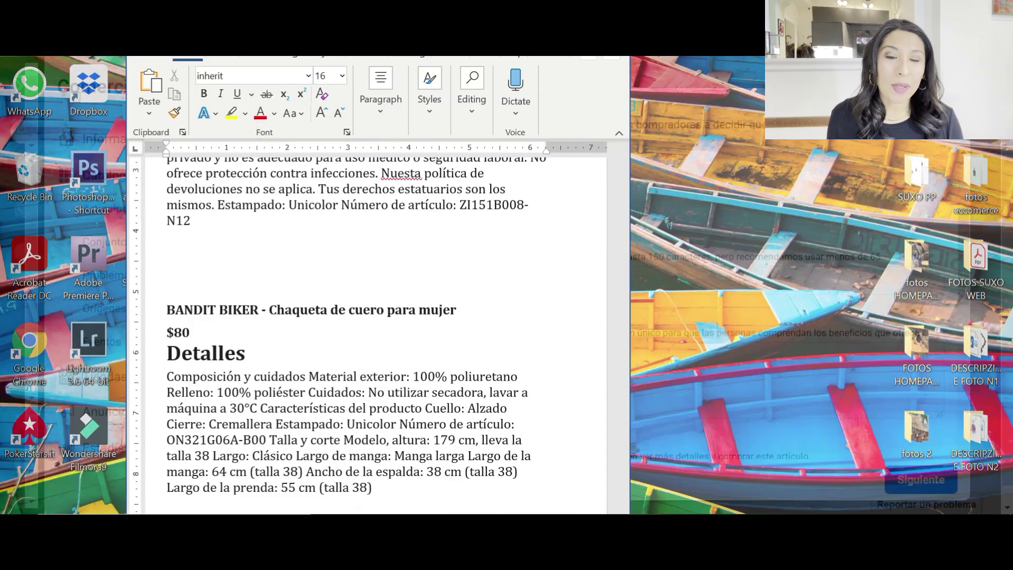
left_click(750, 464)
scroll(369, 317, "up", 2)
scroll(369, 317, "up", 2)
key("super+Left")
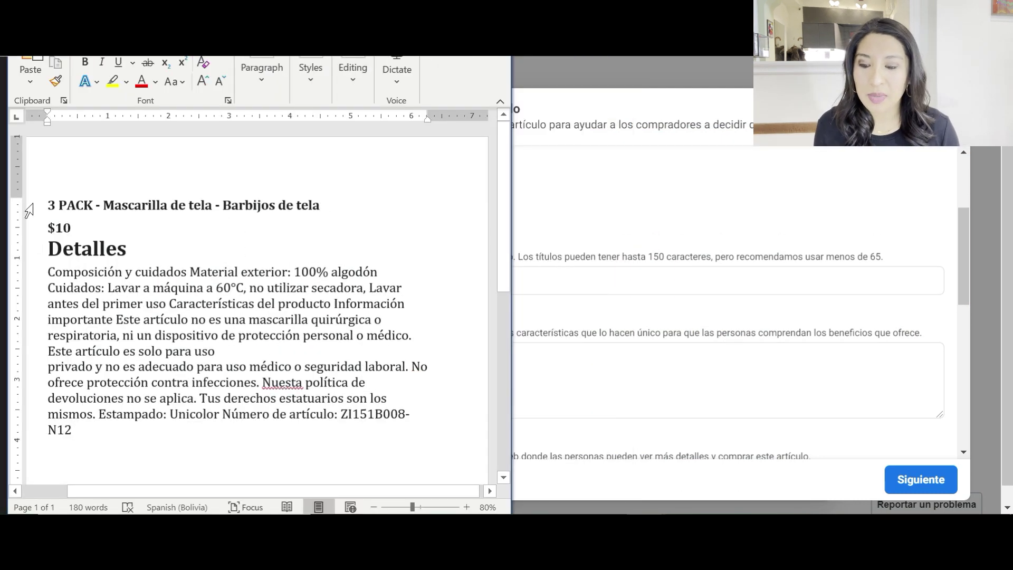
left_click_drag(48, 205, 327, 206)
key("ctrl+c")
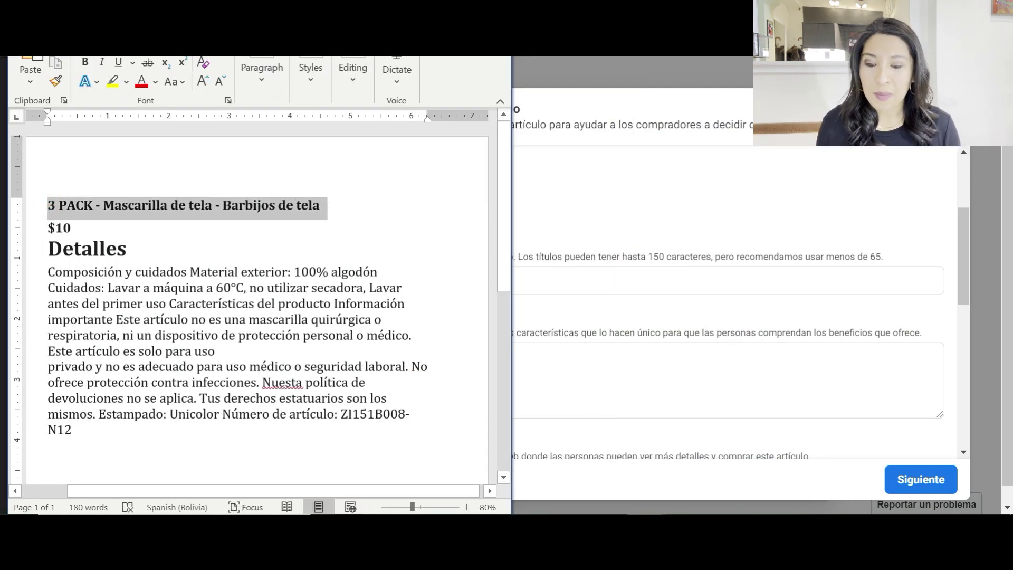
Step: Paste "3 PACK - Mascarilla de tela - Barbijos de tela" as the item's title and highlight its last part, "Barbijos de tela"
left_click(656, 289)
left_click_drag(657, 290, 501, 295)
left_click(501, 293)
key("ctrl+v")
left_click(453, 309)
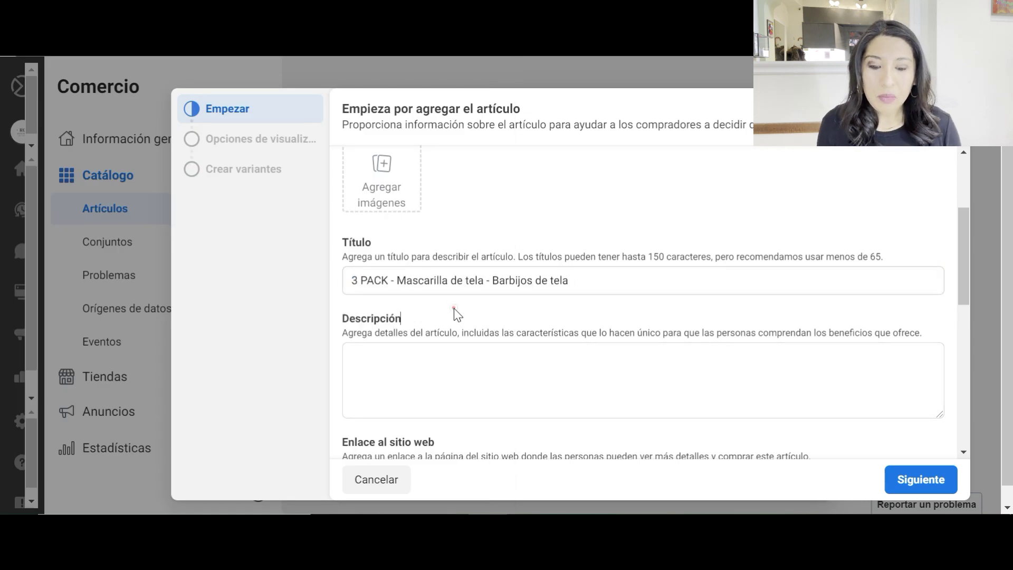
left_click_drag(399, 281, 569, 280)
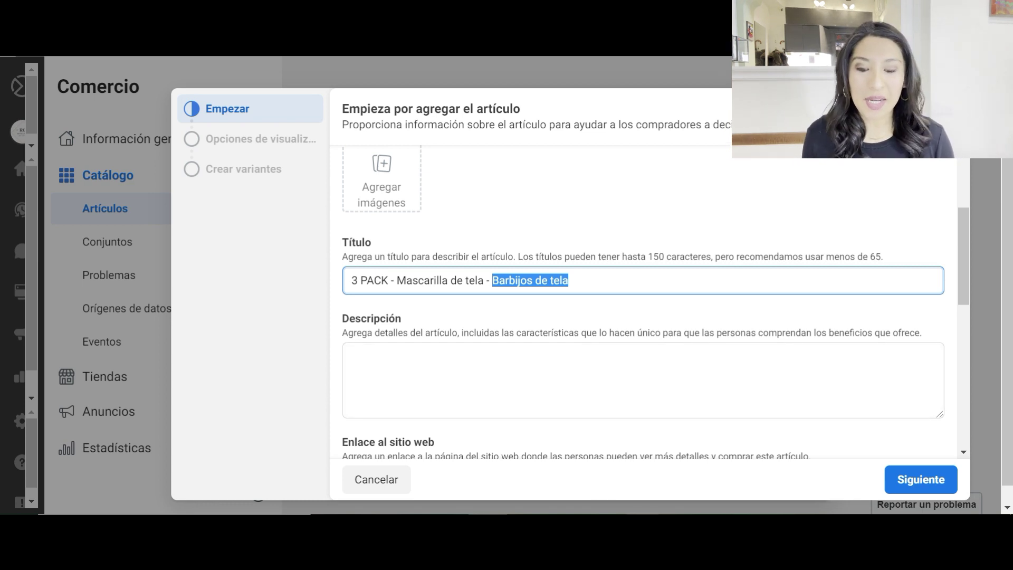
mouse_move(646, 523)
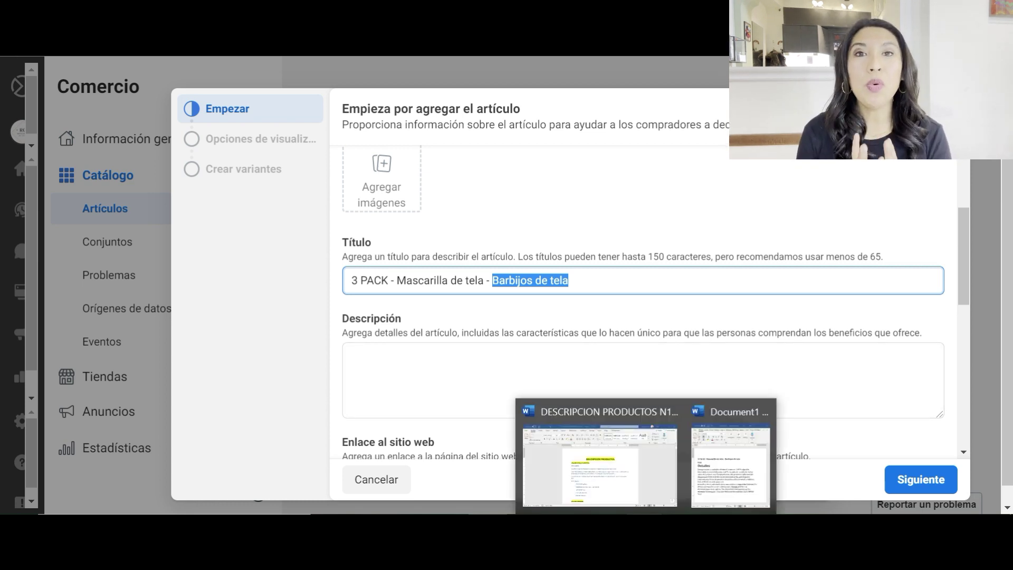
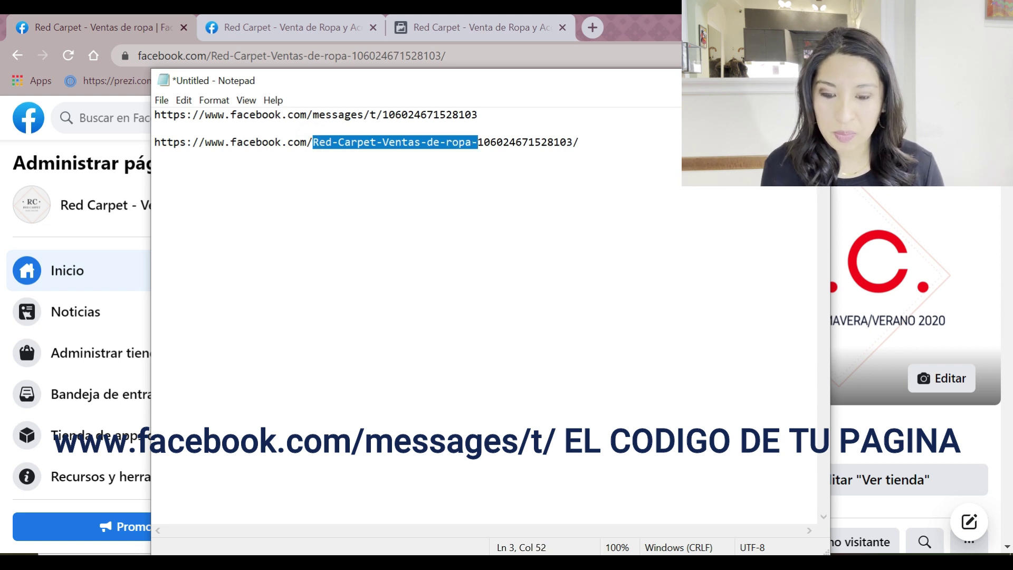
Step: Delete "Red-Carpet-Ventas-de-ropa-" from the page link in Notepad and select "messages/t/" in the messages link above it
key("Delete")
double_click(314, 114)
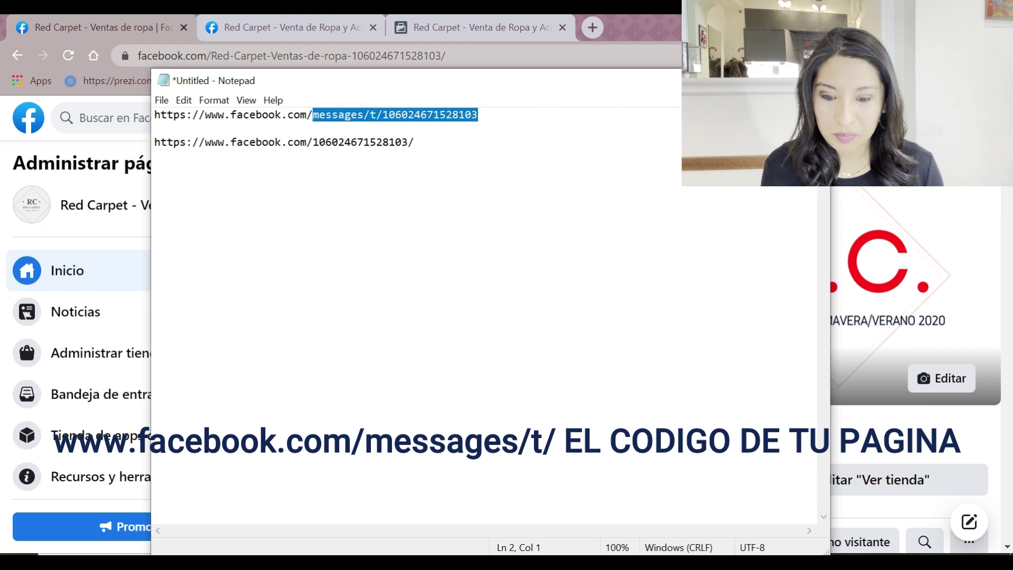
left_click(382, 115)
left_click_drag(382, 115, 338, 114)
left_click(312, 114)
left_click_drag(155, 114, 478, 114)
left_click(378, 115)
left_click_drag(382, 115, 313, 114)
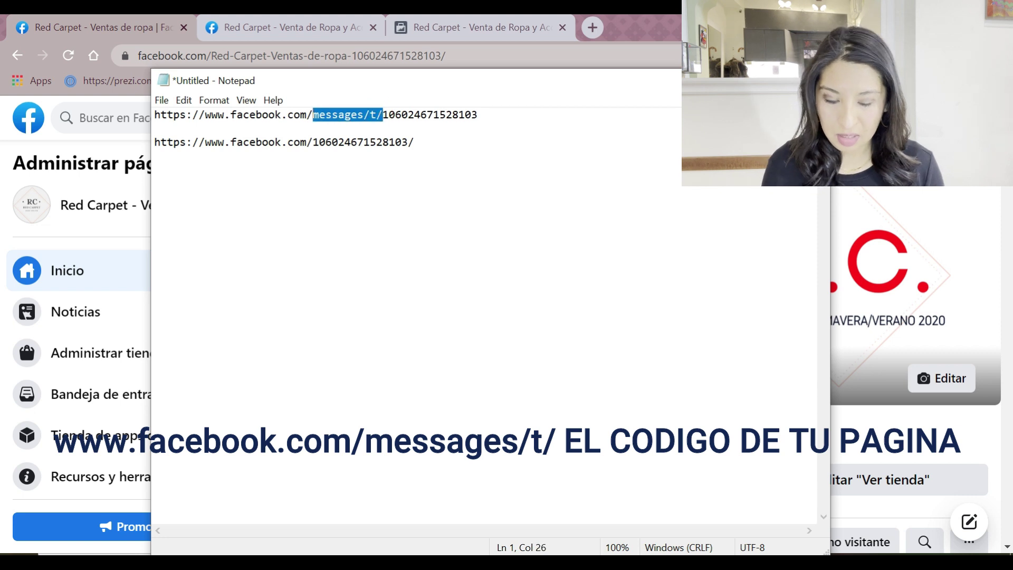
Step: Insert "messages/t/" before the page code in the page link in Notepad and select the whole resulting link
key("ctrl+c")
left_click(312, 142)
key("ctrl+v")
left_click_drag(485, 142, 155, 142)
Step: Switch back to the catalog item form and paste the page's messages link as the item's website link
left_click(483, 18)
left_click(385, 344)
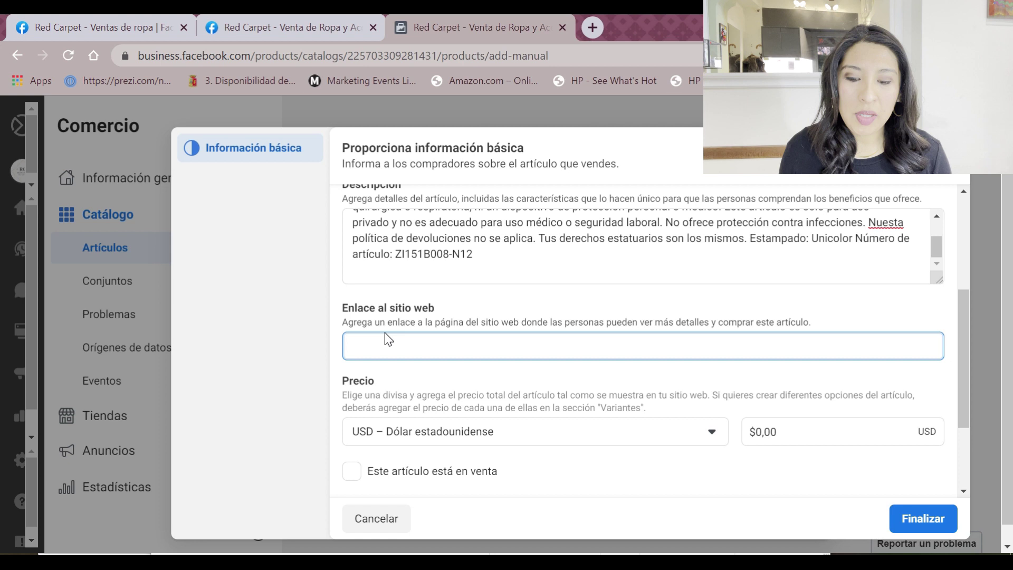
key("ctrl+v")
key("Tab")
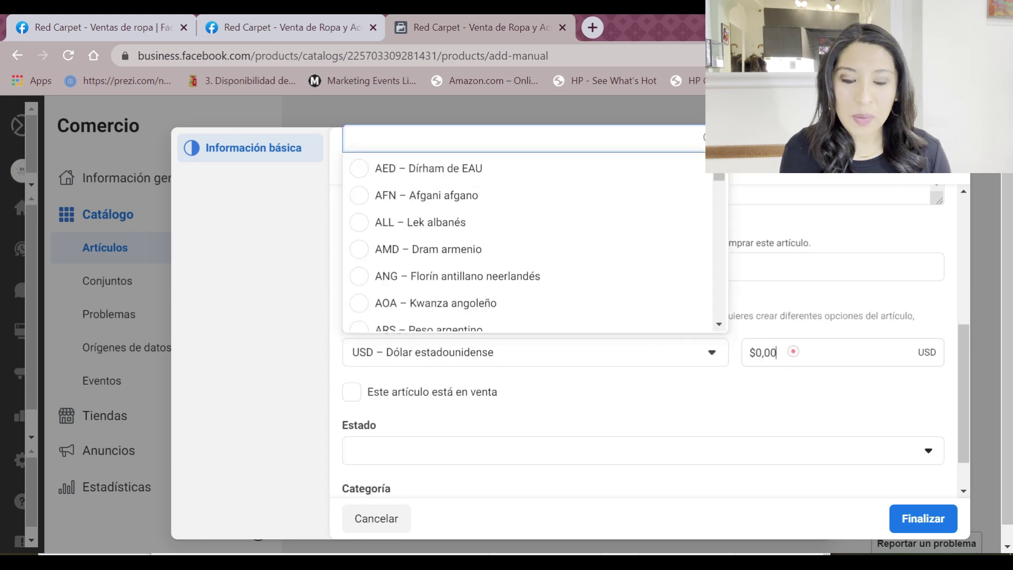
Step: Mark the item as on sale and set its regular price to $10,00 in USD
key("Escape")
left_click(755, 351)
left_click(588, 364)
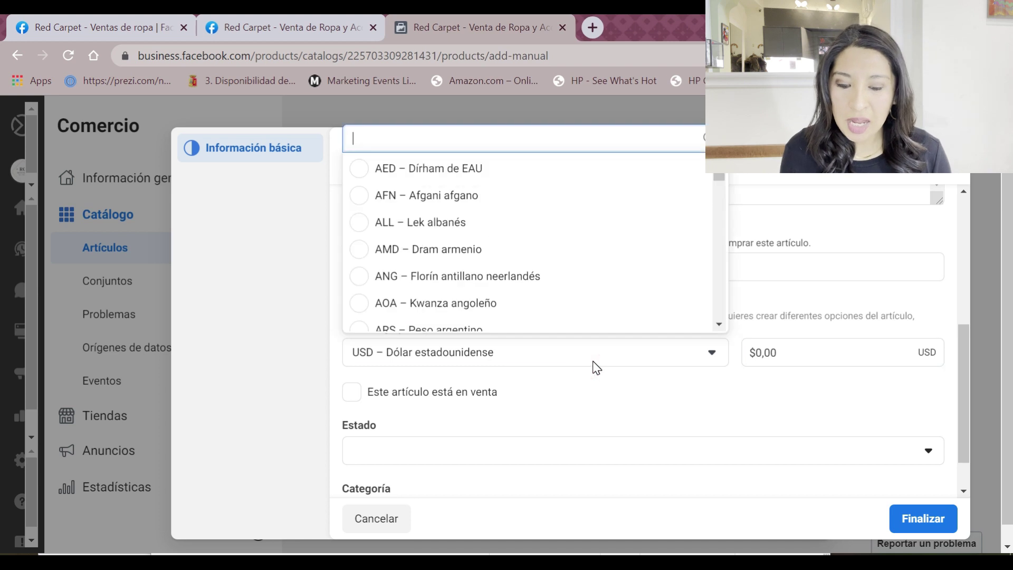
left_click_drag(720, 176, 721, 317)
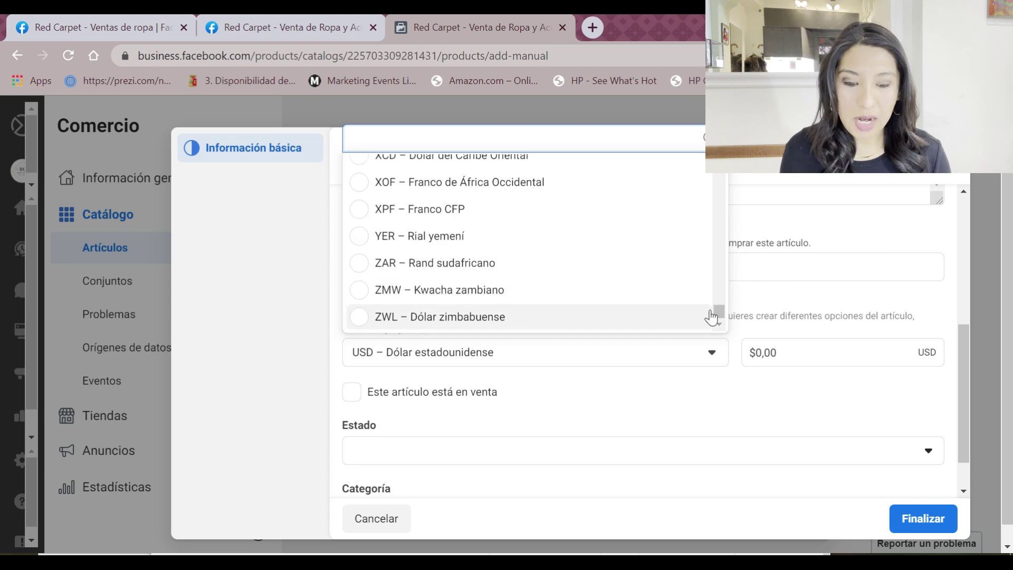
scroll(719, 309, "up", 15)
left_click(472, 391)
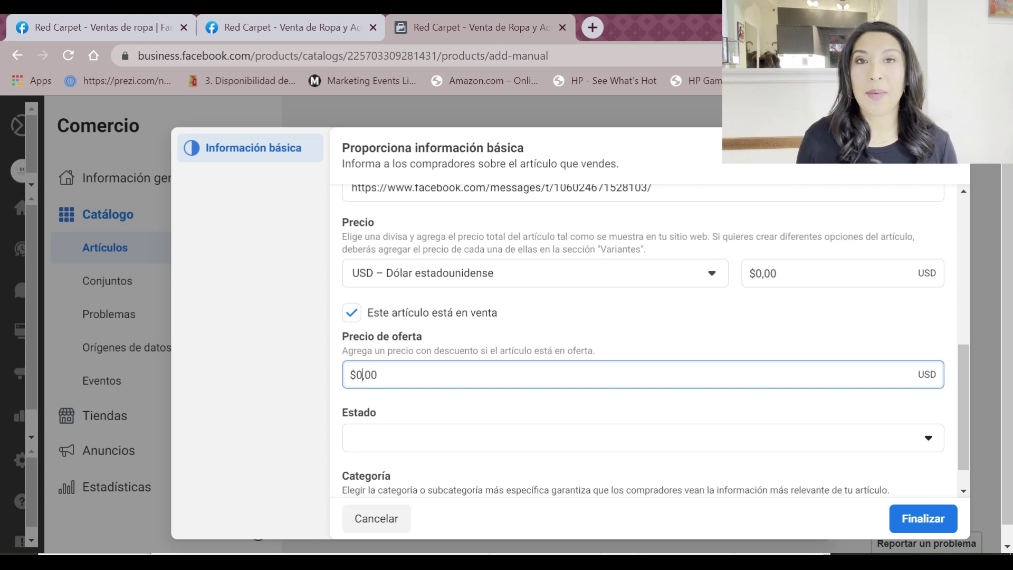
left_click(762, 279)
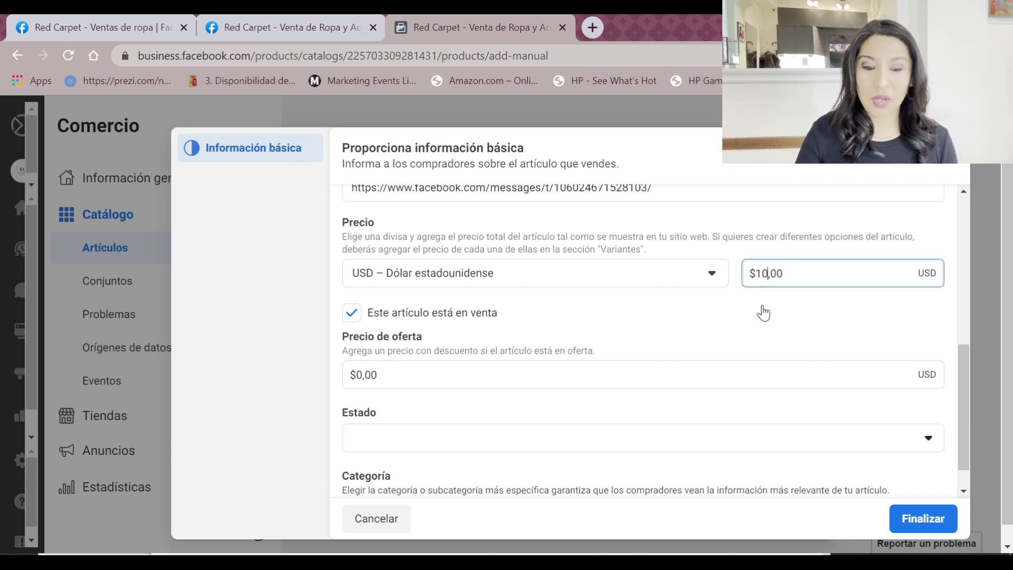
Step: Set the item's condition to Nuevo and its brand to H&M, leaving the content identifier empty
left_click(409, 438)
left_click(377, 289)
left_click(378, 295)
type("H")
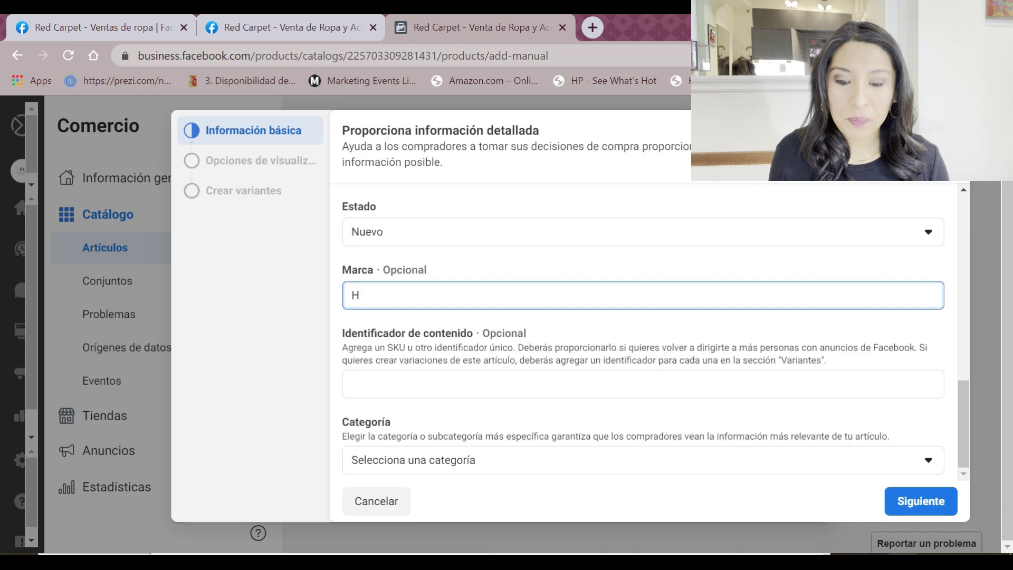
type("&M")
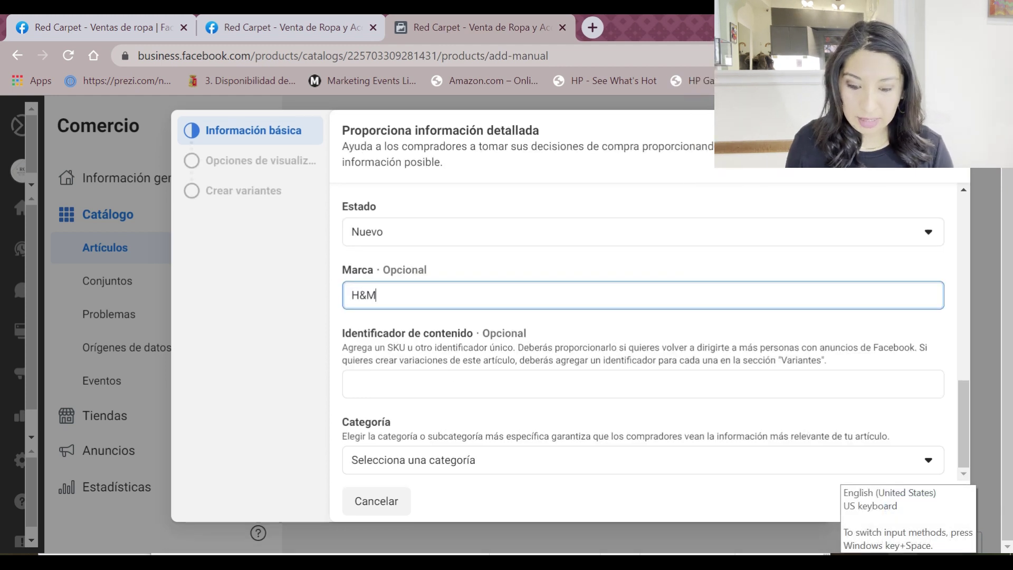
left_click(547, 383)
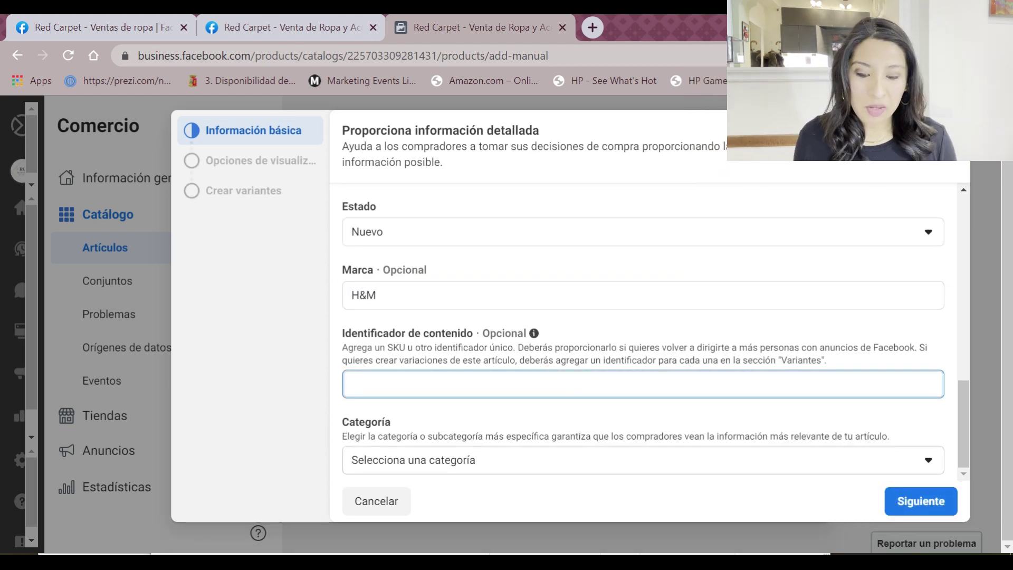
Step: Search the categories for "ROPA", choose Ropa y accesorios > Ropa > Ropa de mujer and continue to the display options
left_click(531, 461)
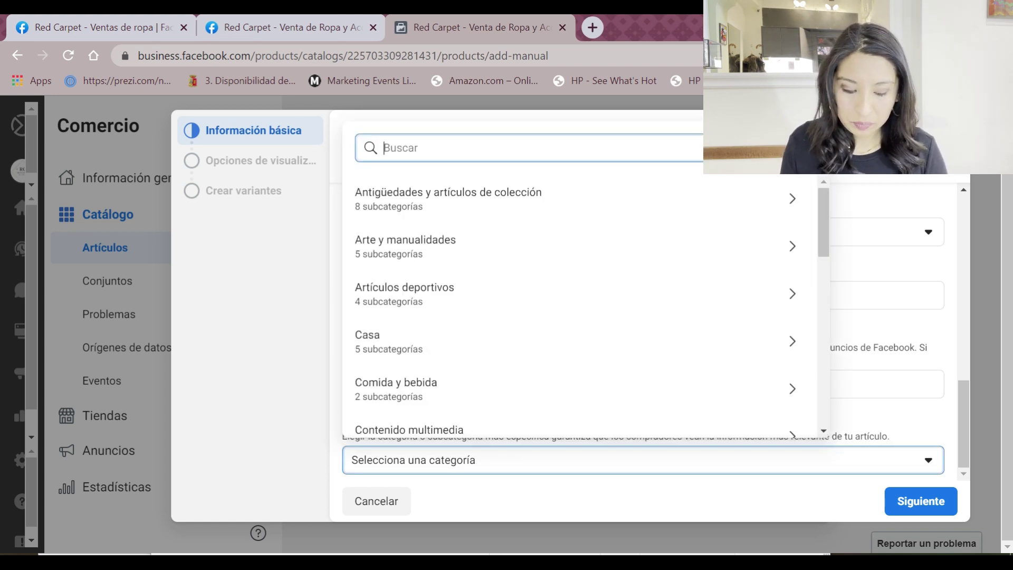
type("ROPA")
scroll(452, 328, "down", 3)
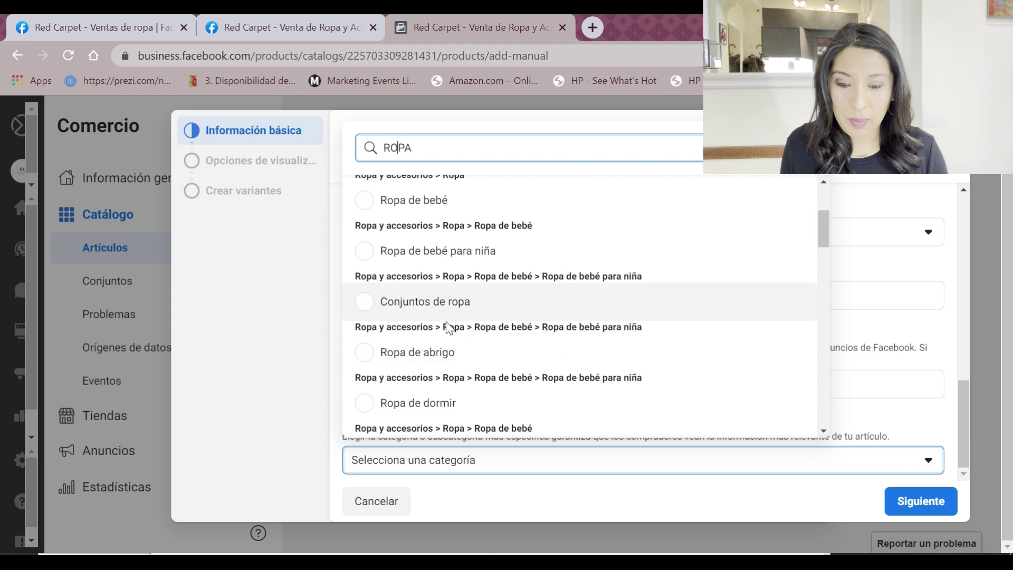
scroll(498, 337, "down", 2)
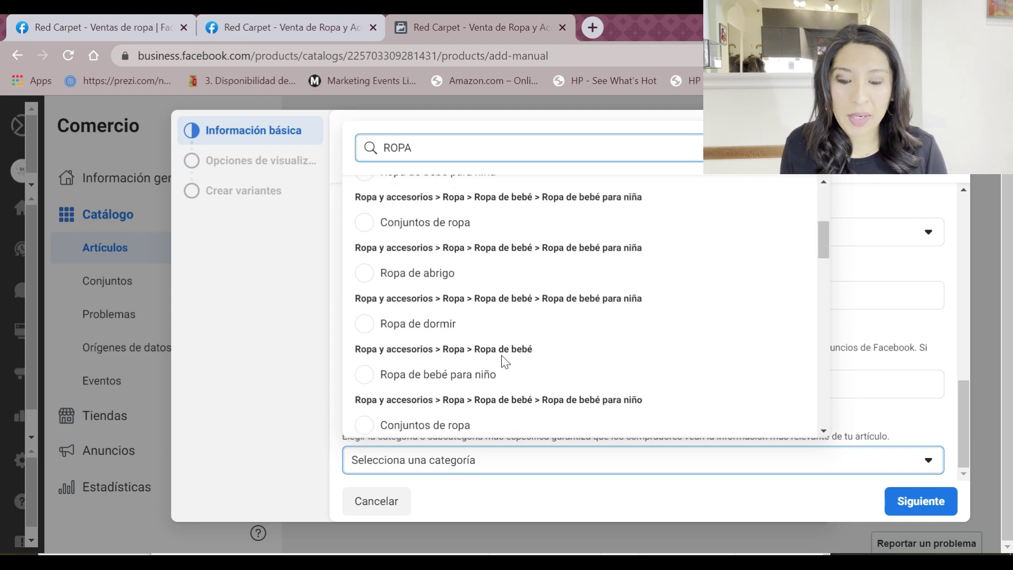
scroll(508, 368, "up", 5)
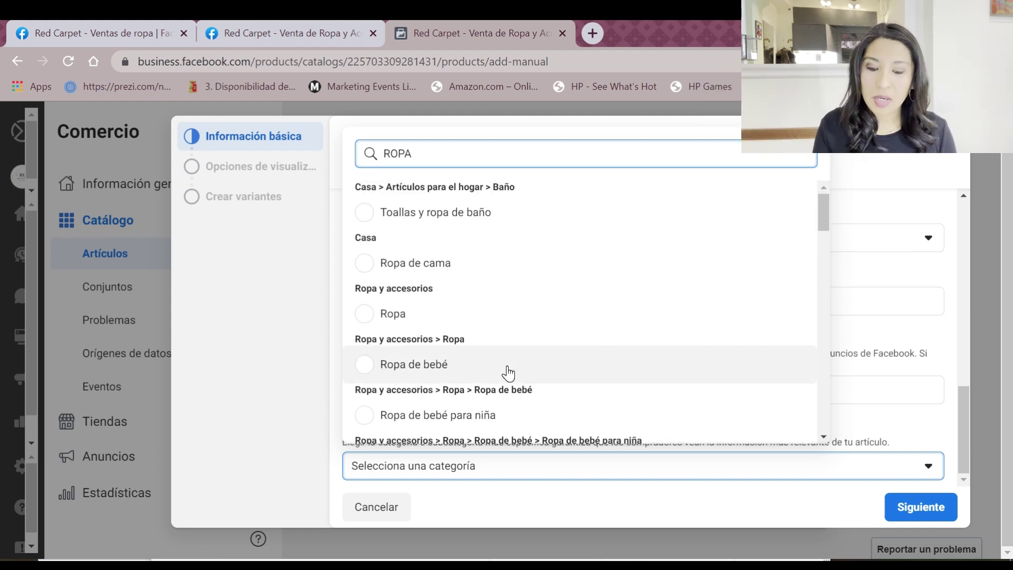
scroll(526, 367, "down", 6)
left_click(367, 330)
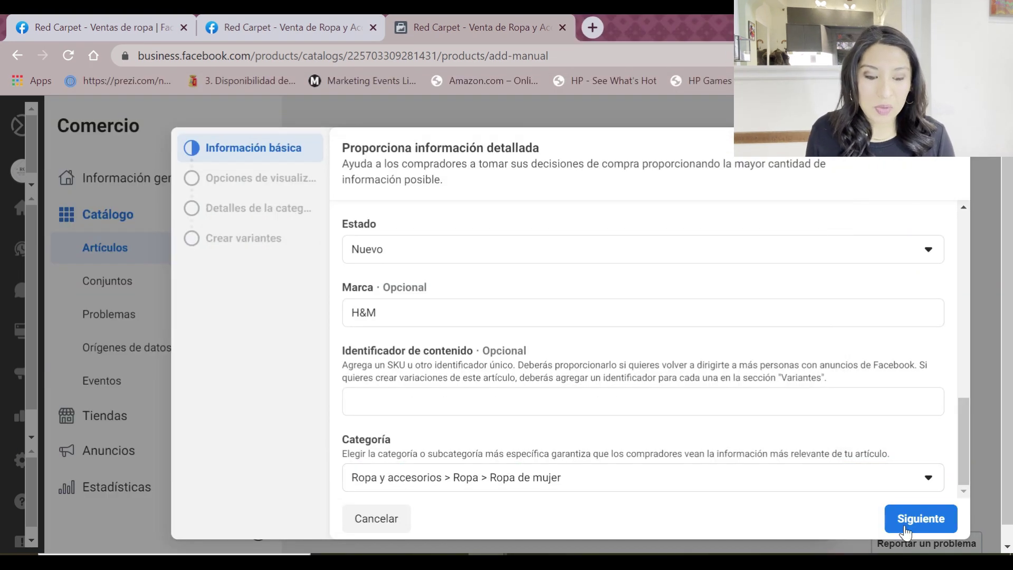
left_click(912, 517)
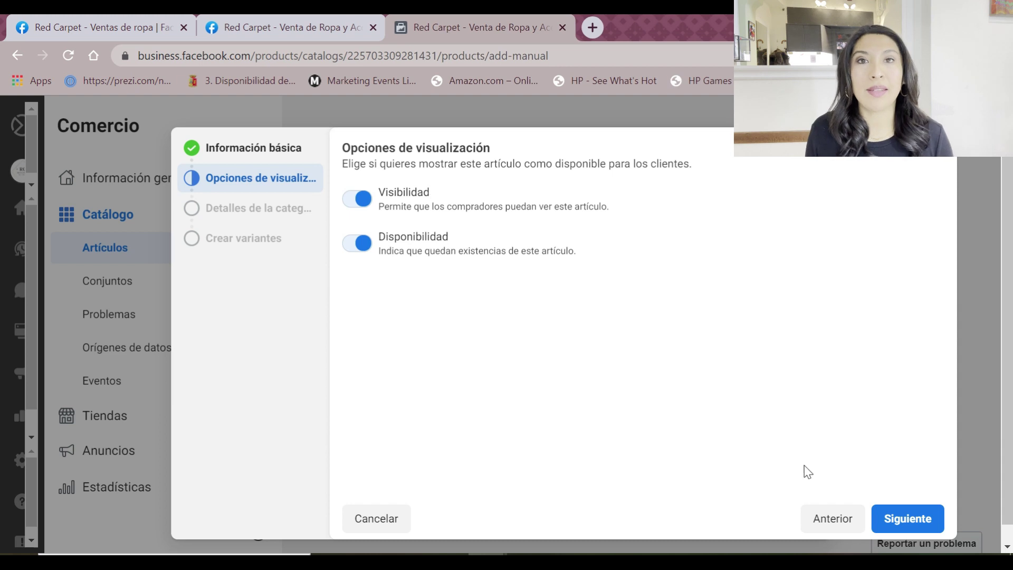
Step: Continue to the category details with visibility and availability on, and add the styles ESTILO MODERNO and ESTILO CLASICO
left_click(910, 527)
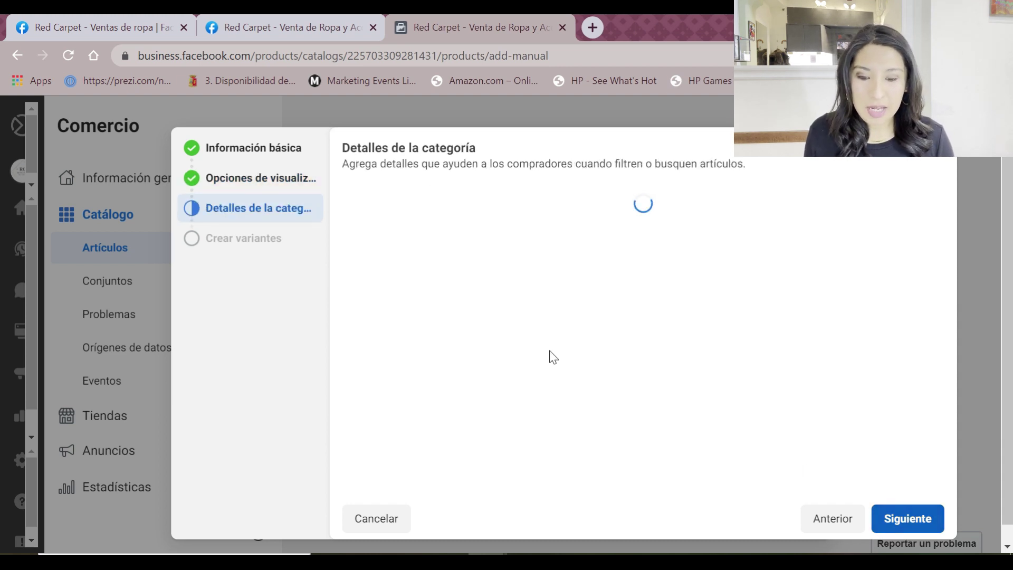
scroll(490, 247, "down", 2)
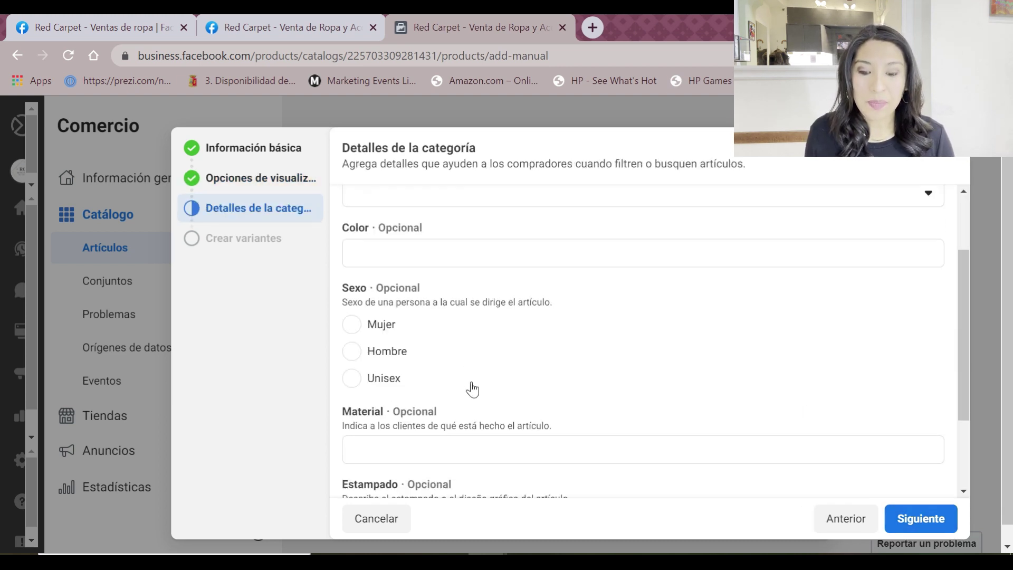
scroll(468, 389, "up", 2)
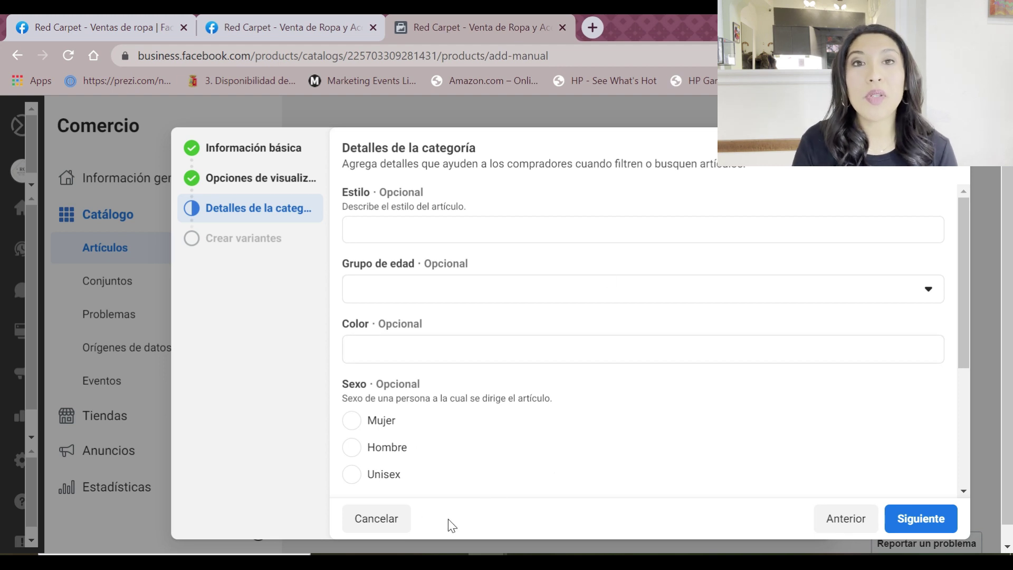
left_click(429, 230)
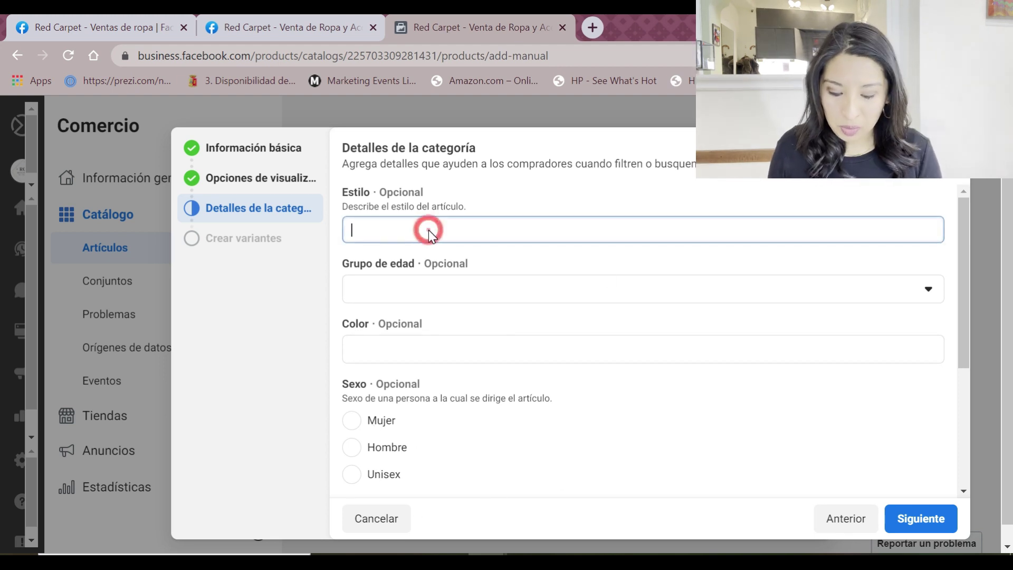
type("ESTILO")
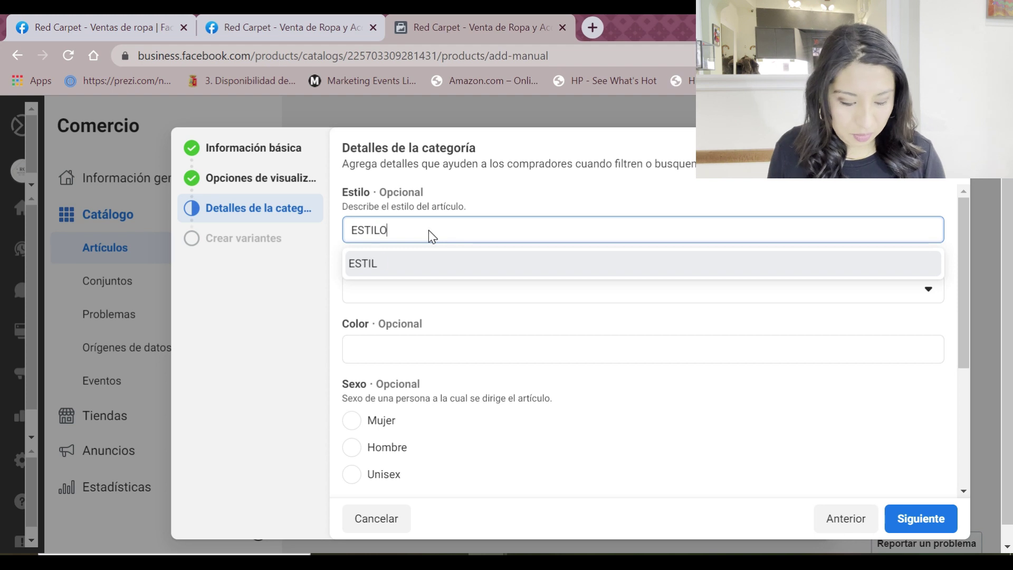
type(" MODERNO,")
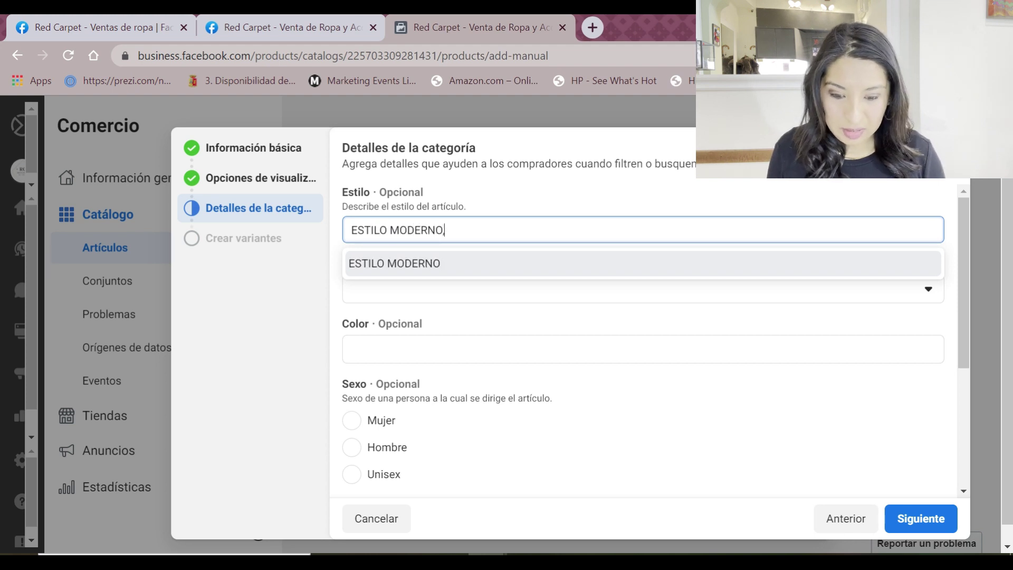
key("Return")
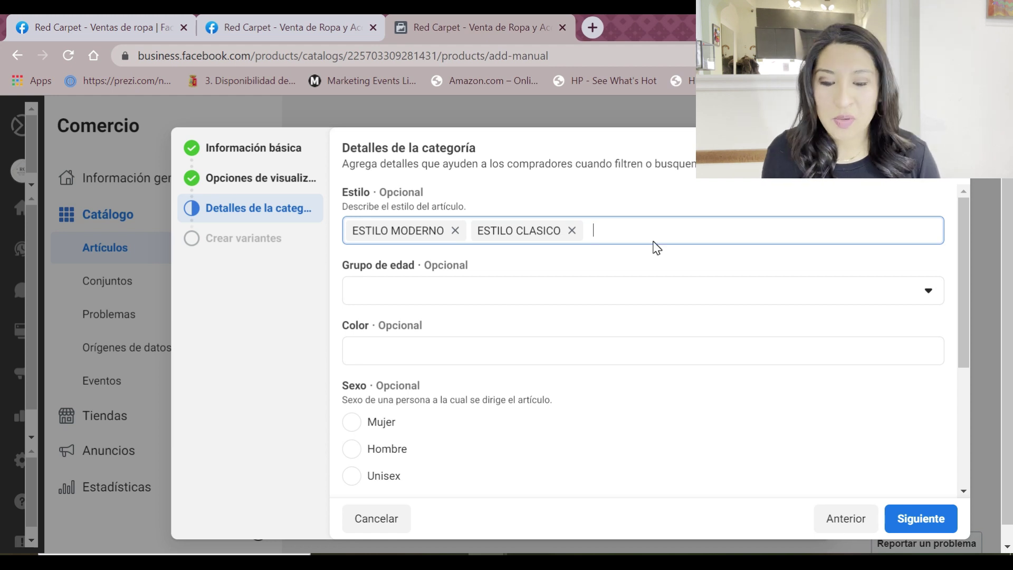
Step: Set the item's age group to Todas las edades, its color to VERDE and its sex to Unisex
left_click(654, 298)
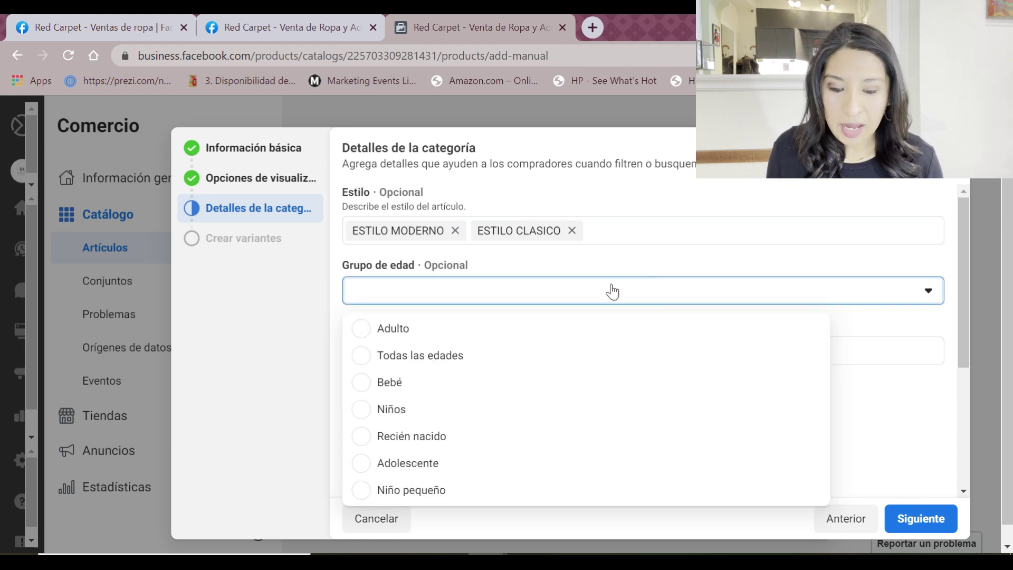
left_click(361, 357)
left_click(365, 358)
type("VERDE")
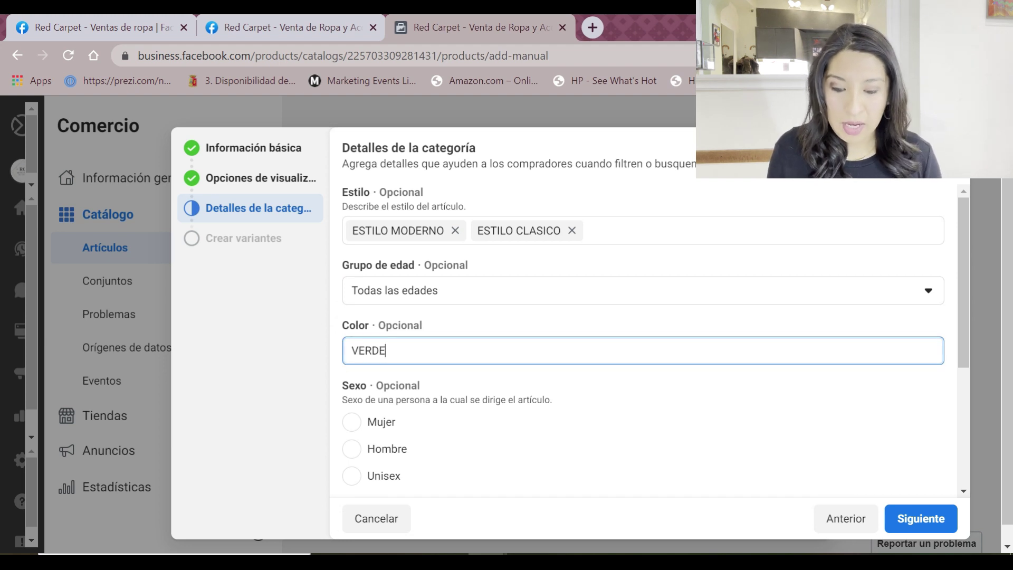
left_click(351, 475)
Step: Fill in the material as POLIESTER, the pattern as NO and the size as 20X10
scroll(561, 432, "down", 4)
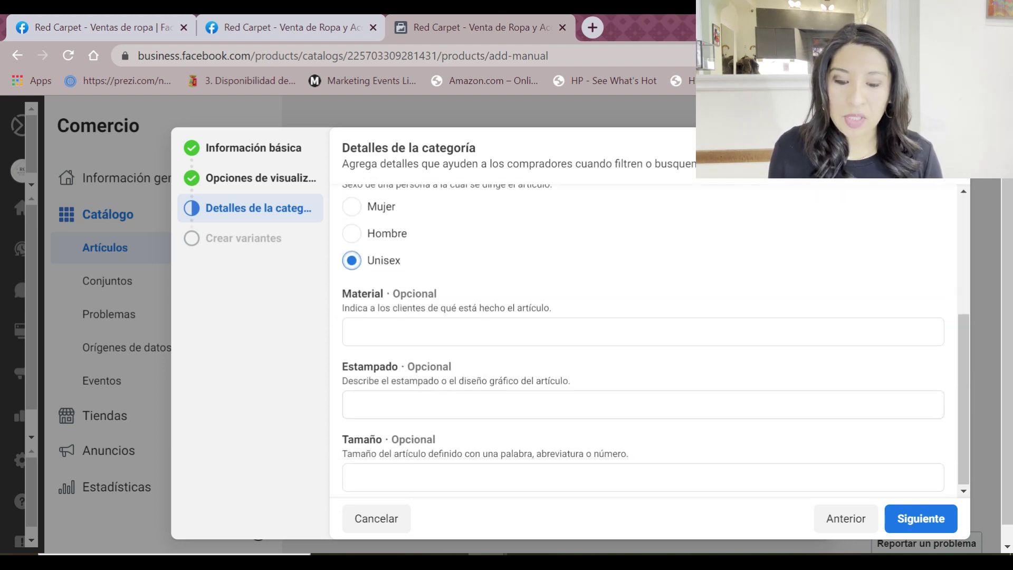
left_click(473, 325)
type("POLI")
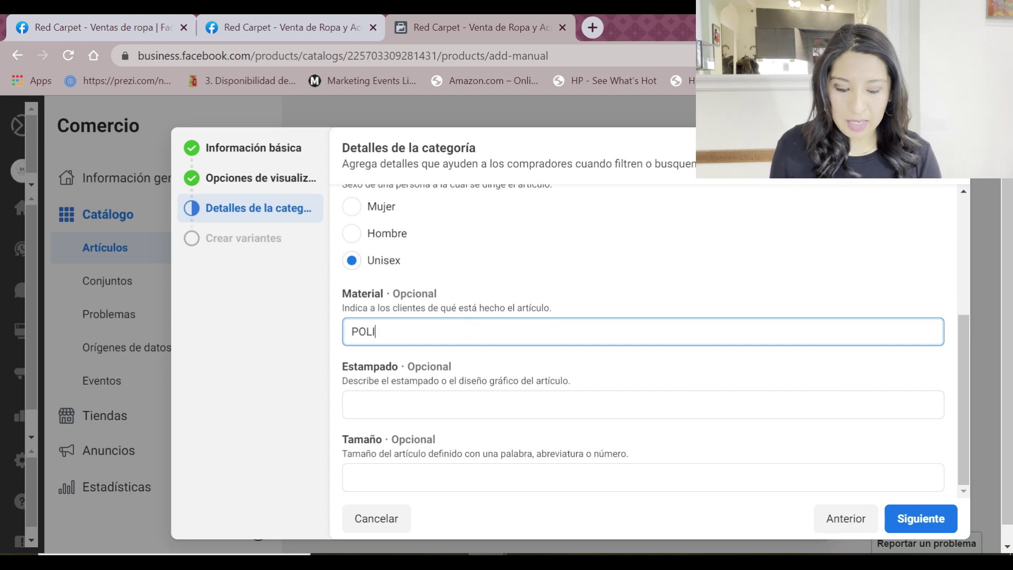
type("ESTER")
left_click(475, 404)
type("NO")
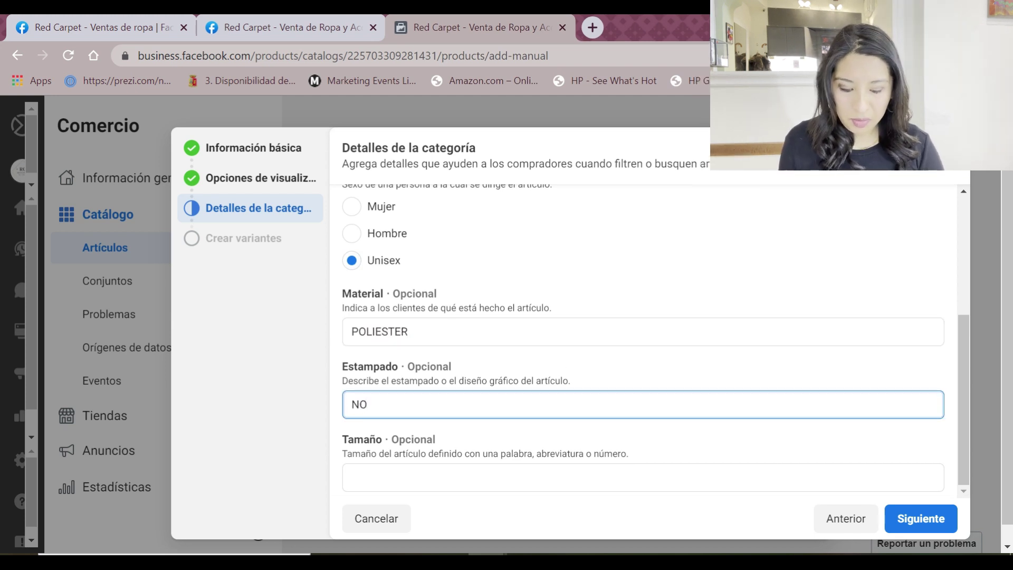
scroll(547, 410, "down", 1)
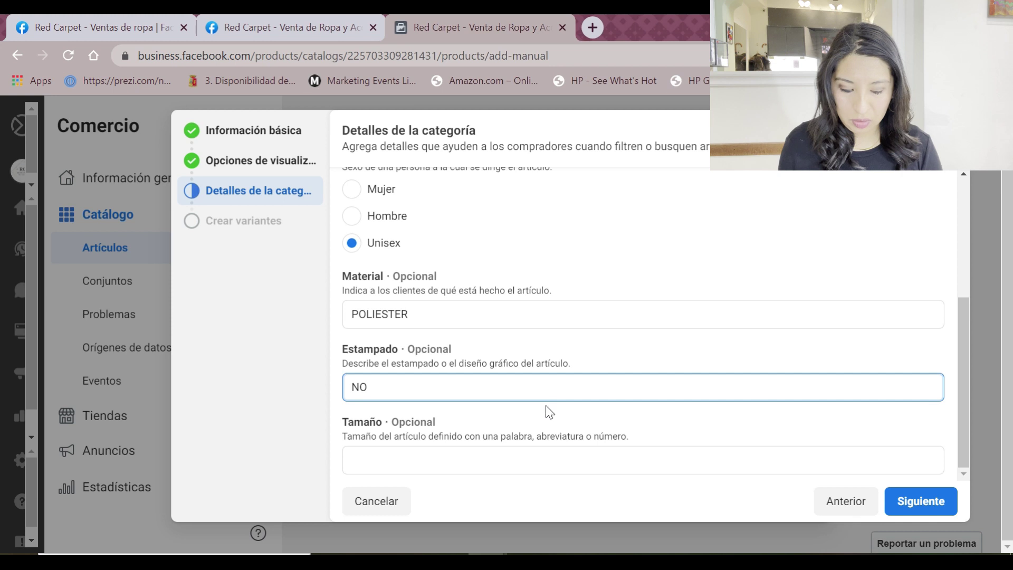
key("Tab")
type("20X")
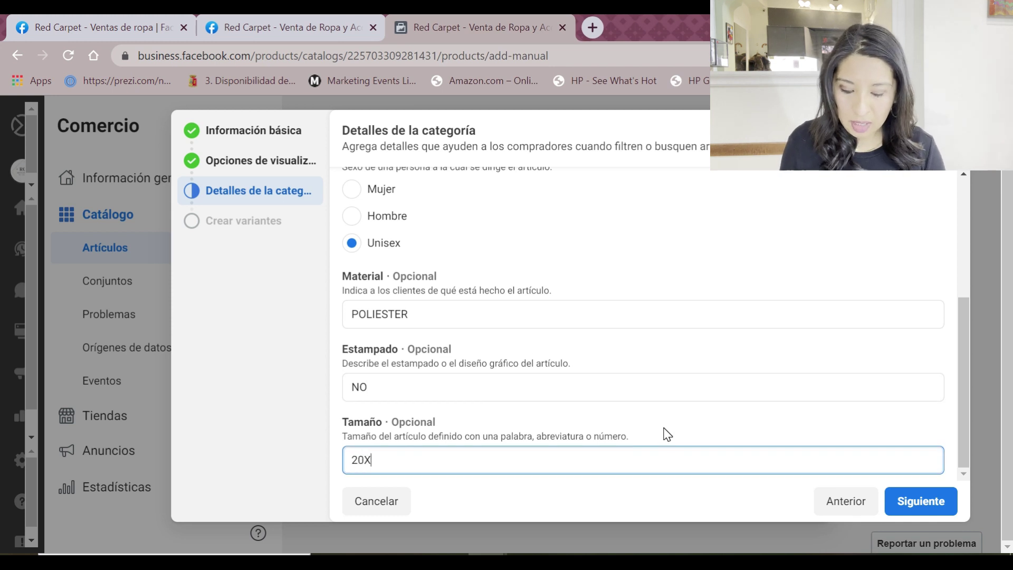
type("10")
Step: Finish the item with the variants step skipped and start adding another item
left_click(921, 501)
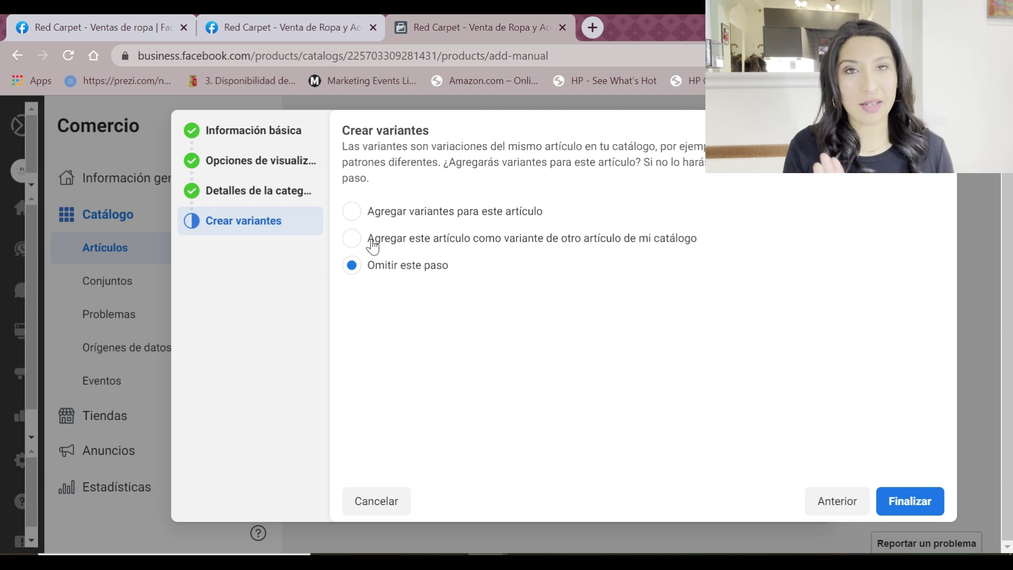
left_click(911, 501)
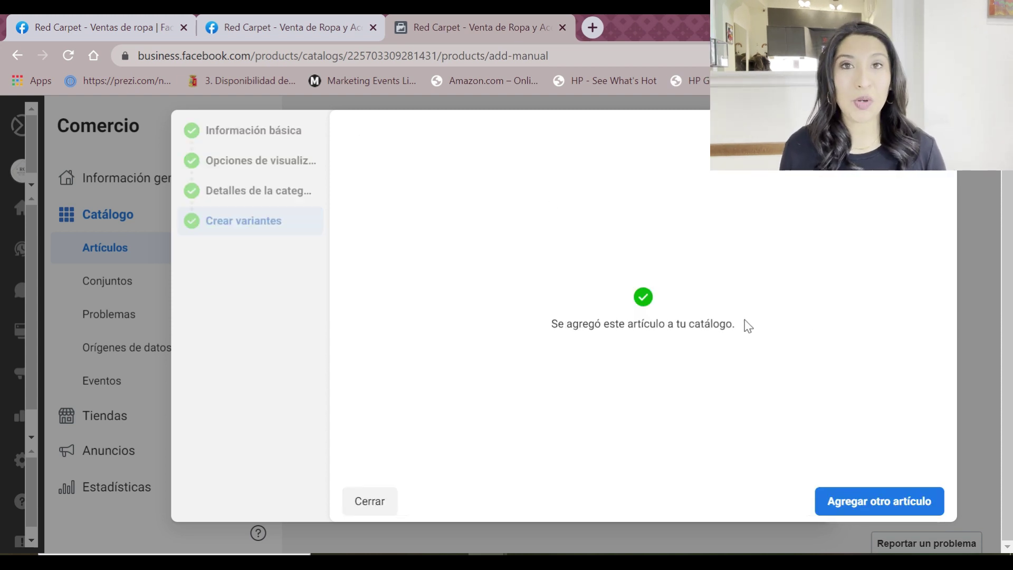
left_click(873, 510)
left_click(699, 356)
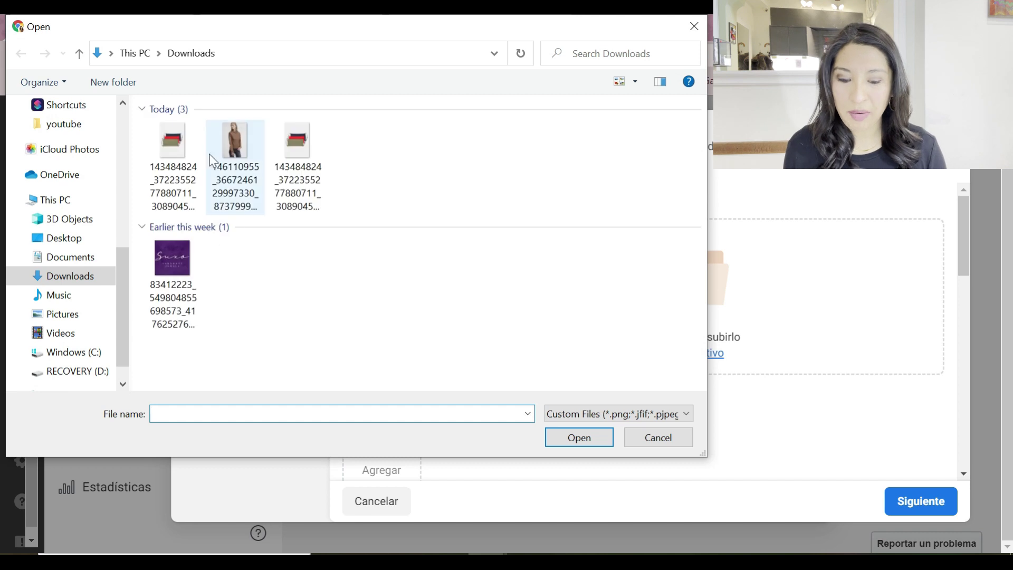
left_click(236, 144)
left_click(582, 439)
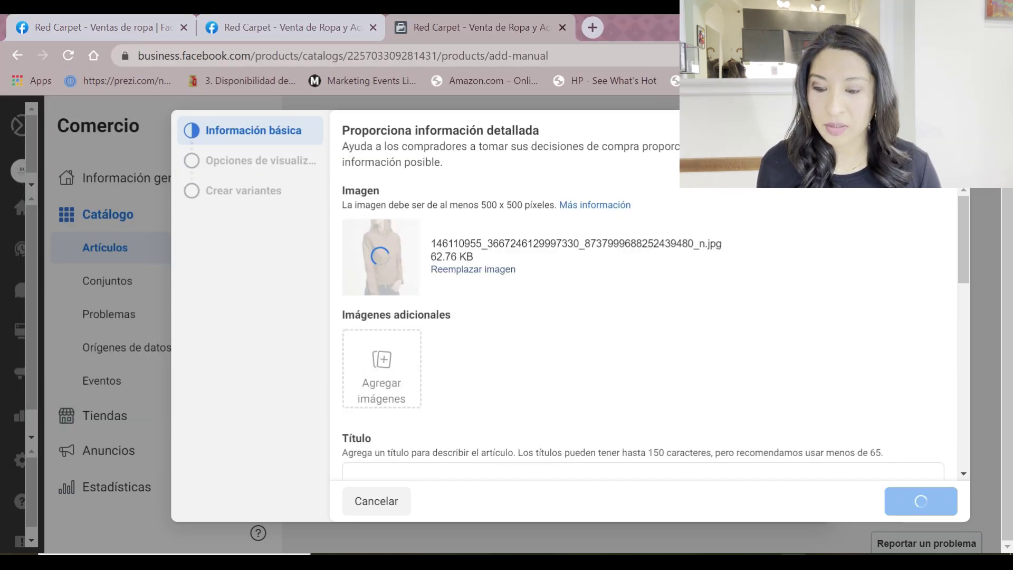
Step: Copy the heading "BANDIT BIKER - Chaqueta de cuero para mujer" from the Word document into the new item's title
scroll(525, 465, "down", 3)
left_click(570, 552)
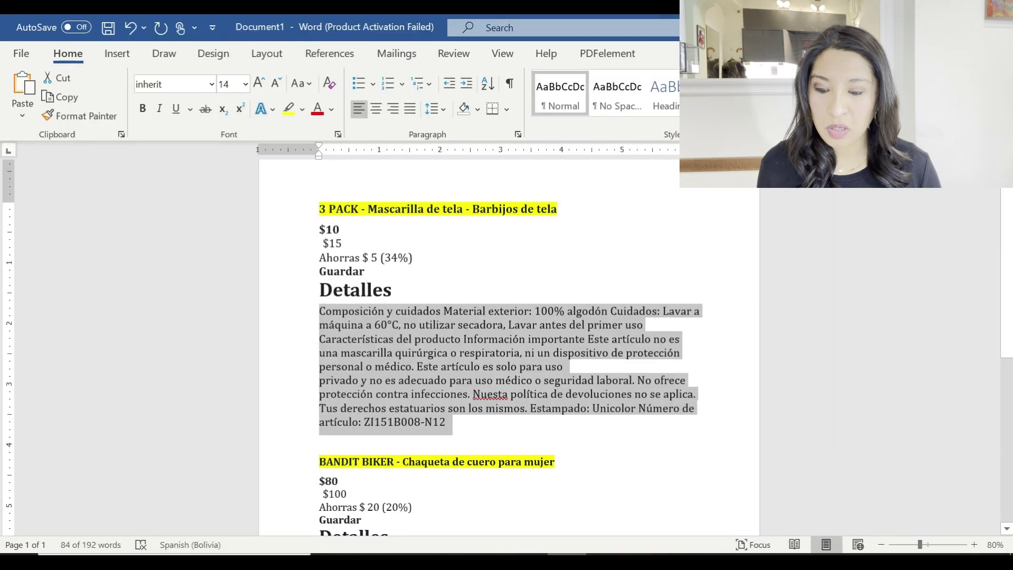
scroll(506, 343, "down", 1)
left_click(484, 402)
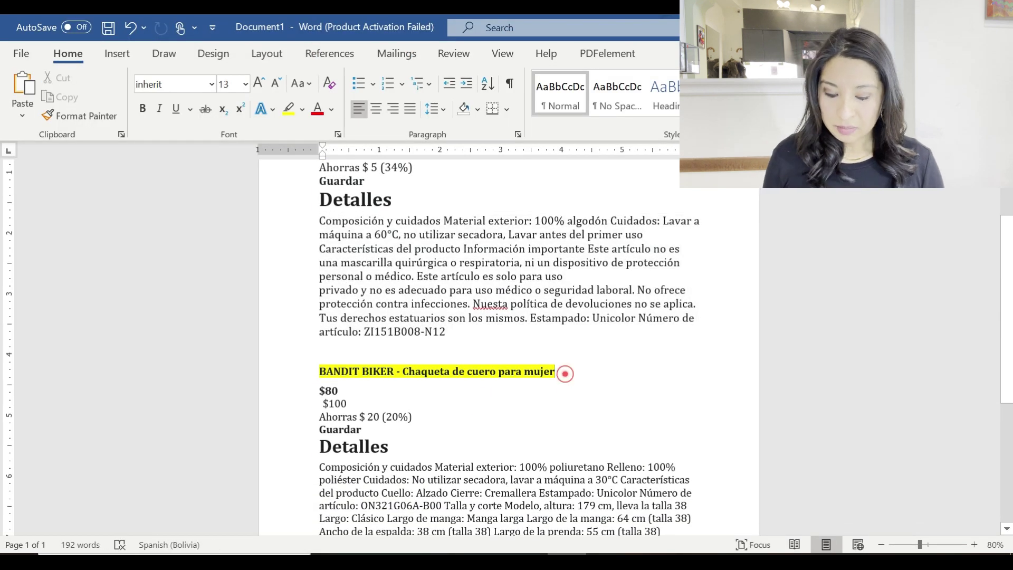
left_click(315, 372)
key("ctrl+c")
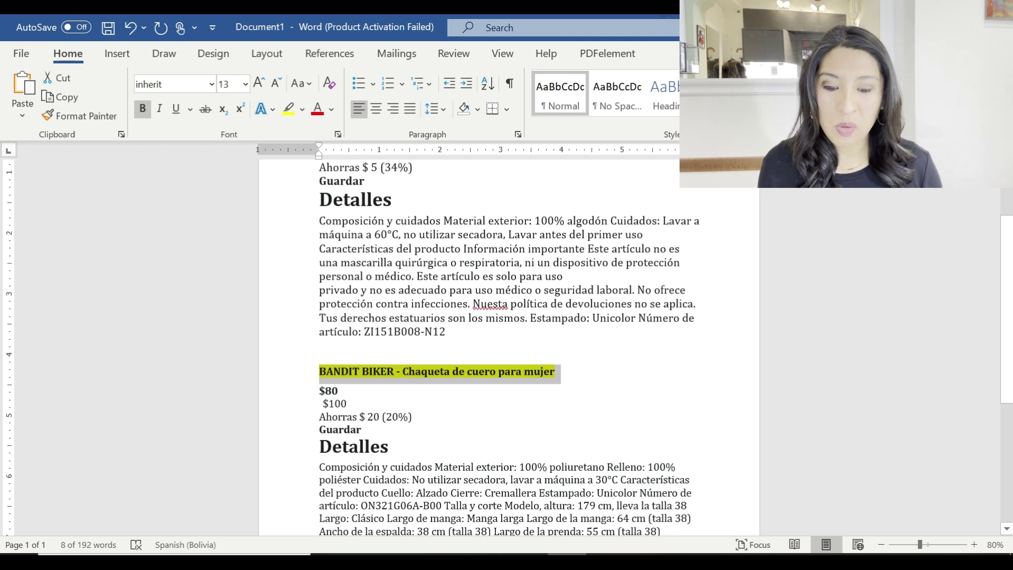
key("alt+Tab")
left_click(394, 316)
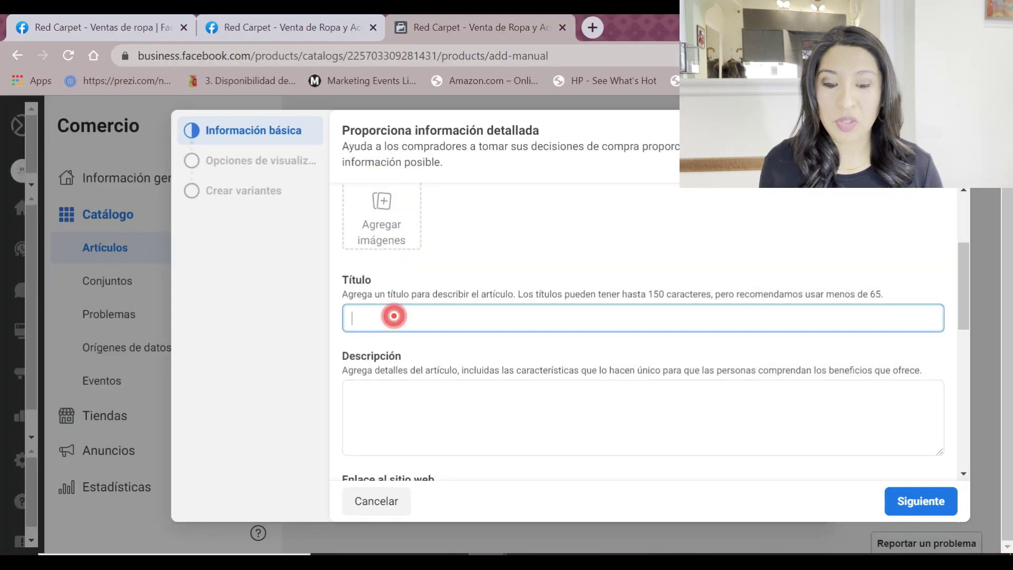
key("ctrl+v")
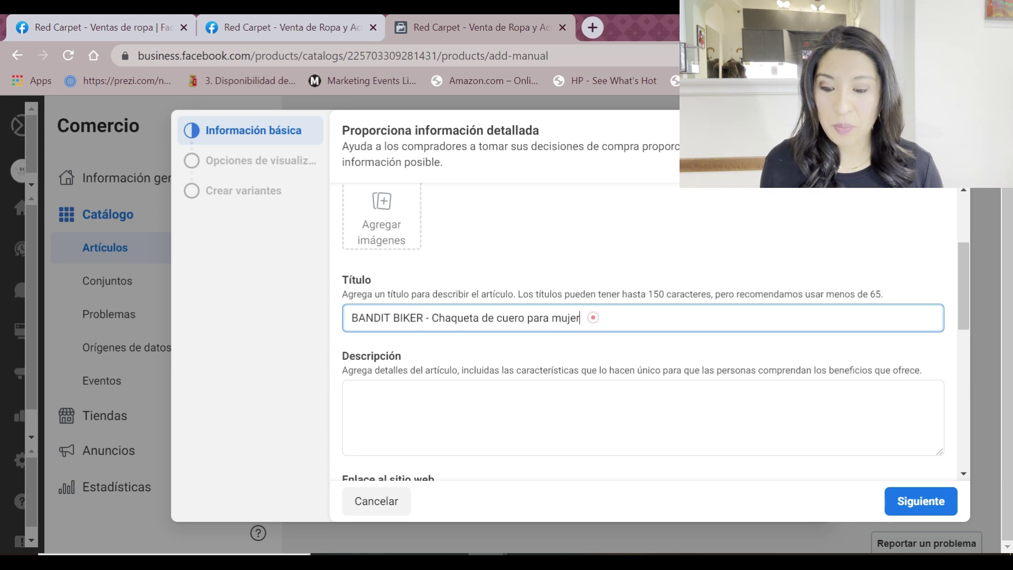
Step: Copy the jacket's details paragraph from Word into the item's description and break the back-width and garment-length measurements onto separate lines
left_click_drag(590, 319, 440, 318)
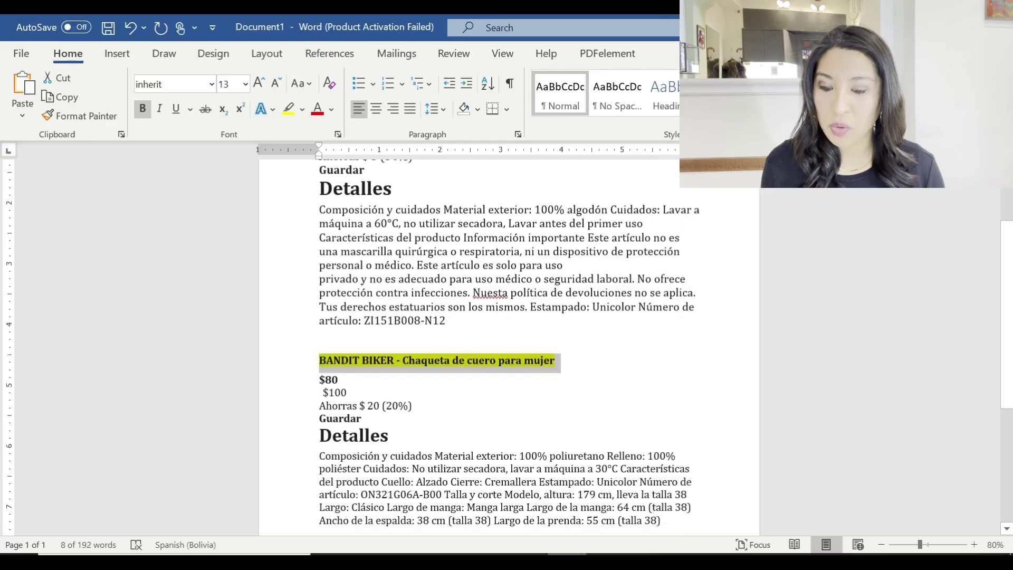
scroll(507, 317, "down", 3)
left_click(557, 363)
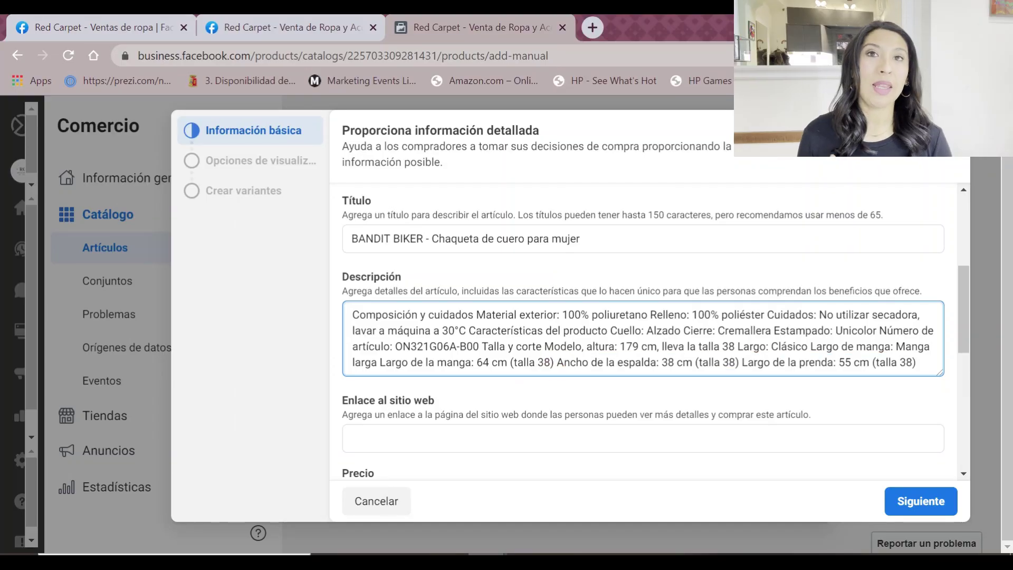
key("Return")
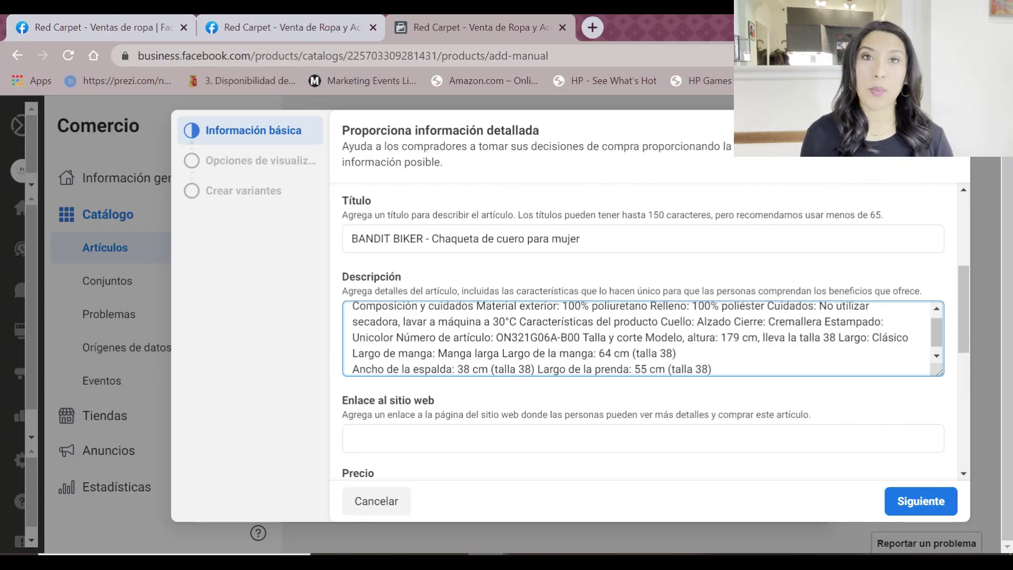
left_click(537, 369)
key("Return")
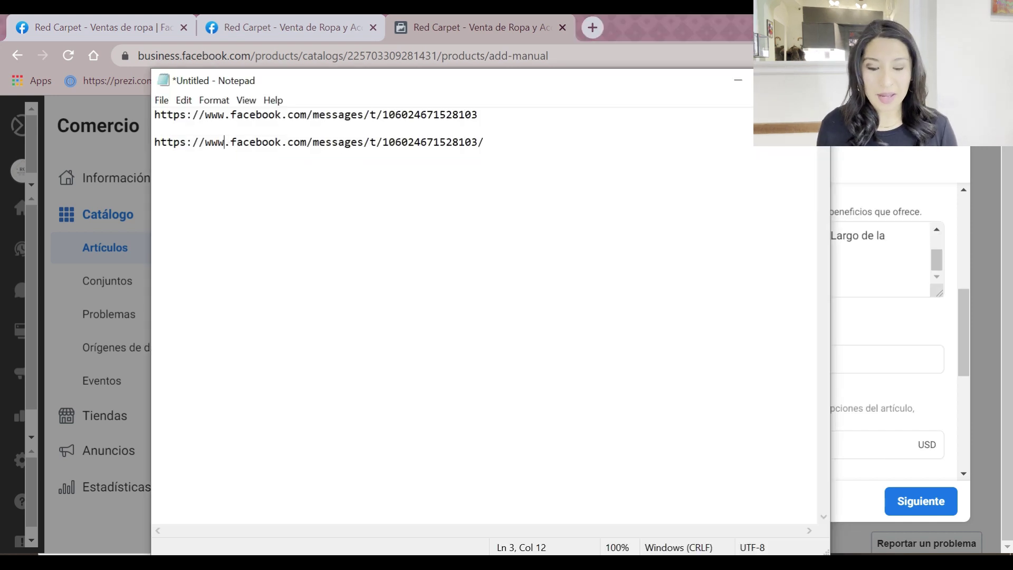
Step: Copy the page's message link with the trailing slash from Notepad into the website link and set the price to $500,00 USD
left_click_drag(154, 142, 485, 142)
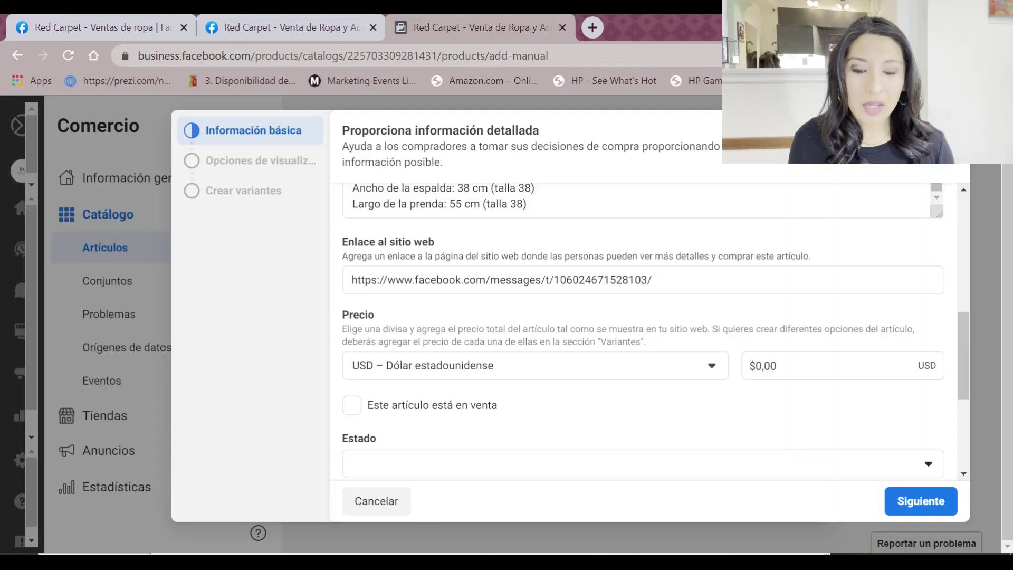
left_click(764, 365)
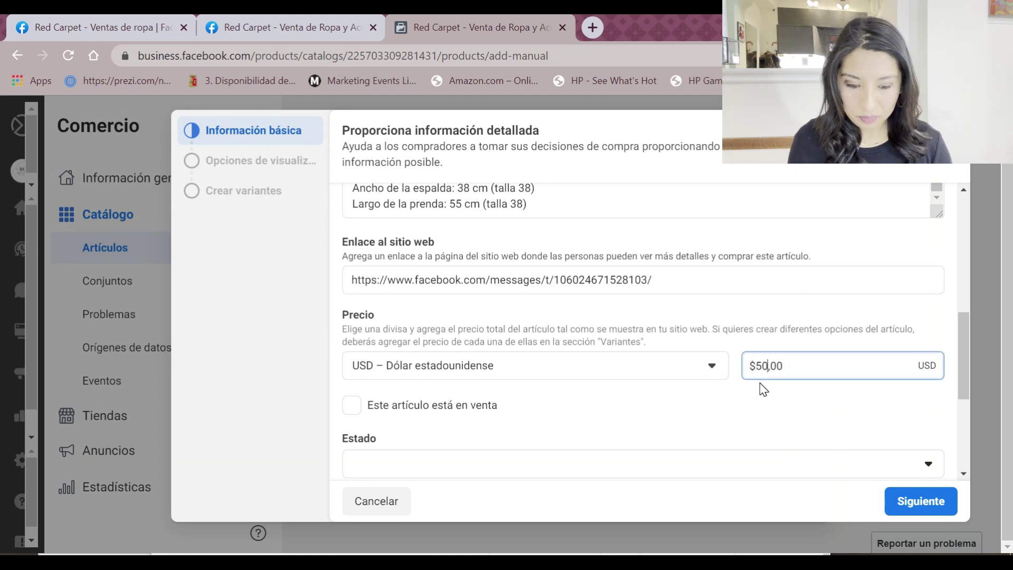
scroll(763, 389, "down", 2)
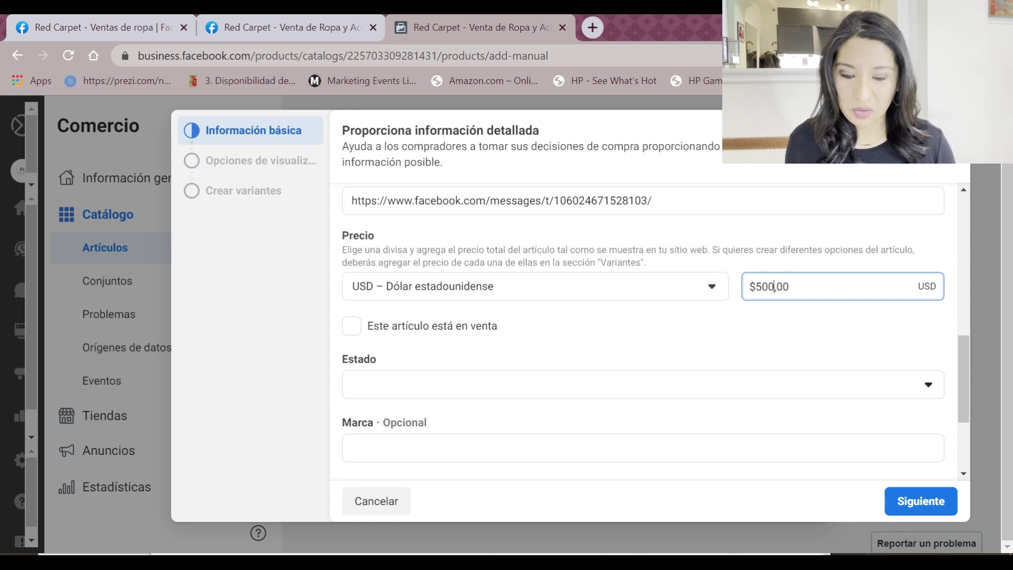
Step: Mark the item as on sale at an offer price of $350,00 and set its condition to Nuevo
left_click(353, 327)
left_click(391, 387)
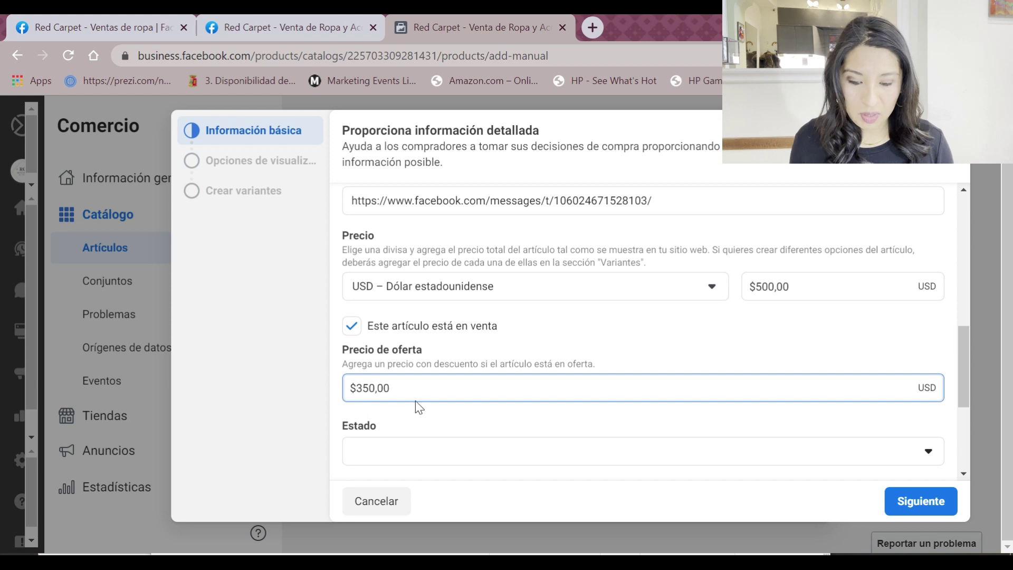
scroll(417, 403, "down", 2)
left_click(423, 365)
left_click(411, 416)
Step: Enter BERSHKA as the brand and, searching for ROPA, choose the category Ropa y accesorios > Ropa > Ropa de mujer
scroll(417, 406, "down", 2)
left_click(446, 350)
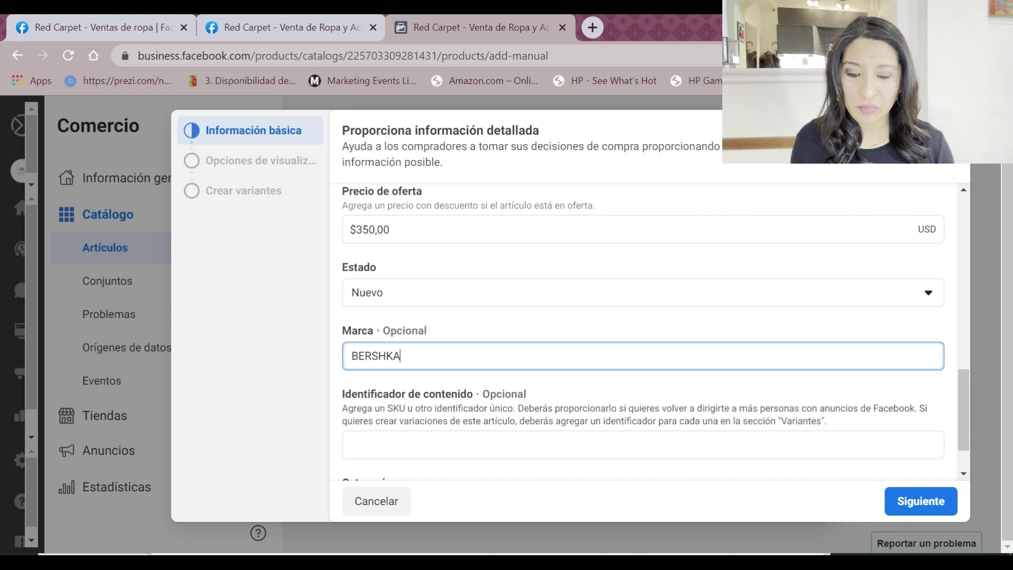
scroll(491, 464, "down", 1)
left_click(493, 472)
type("ROPA")
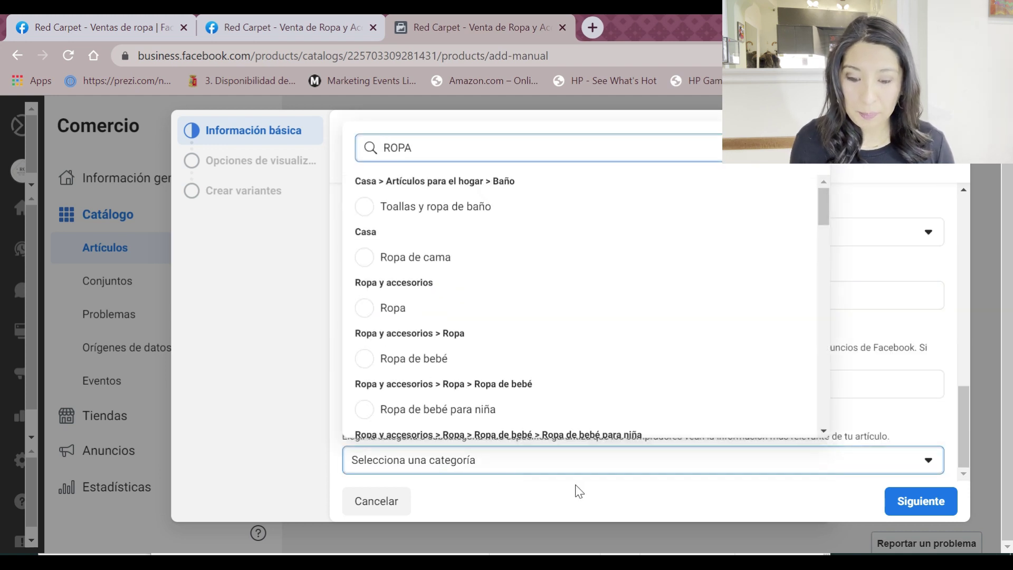
scroll(464, 272, "down", 3)
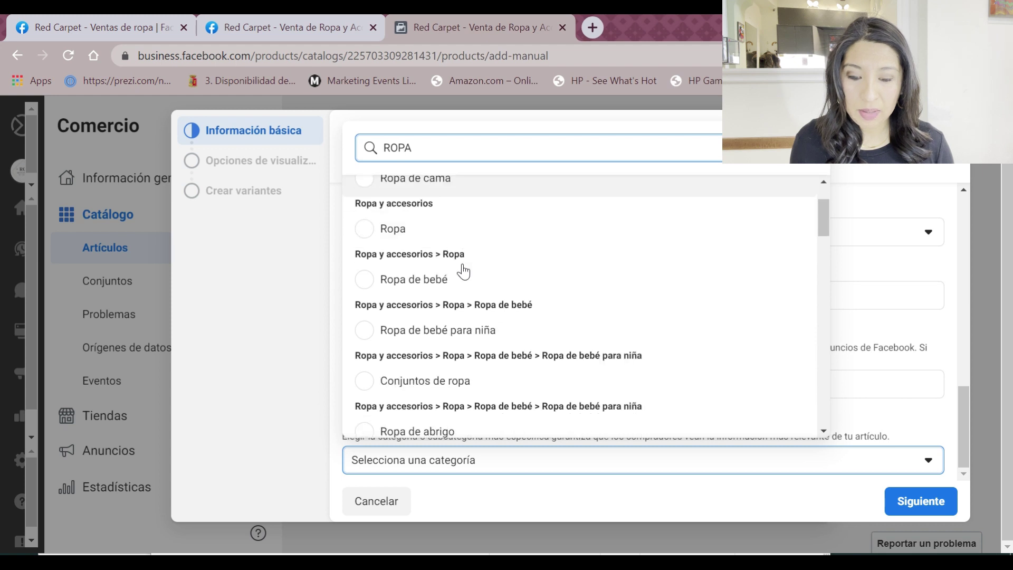
scroll(490, 357, "down", 5)
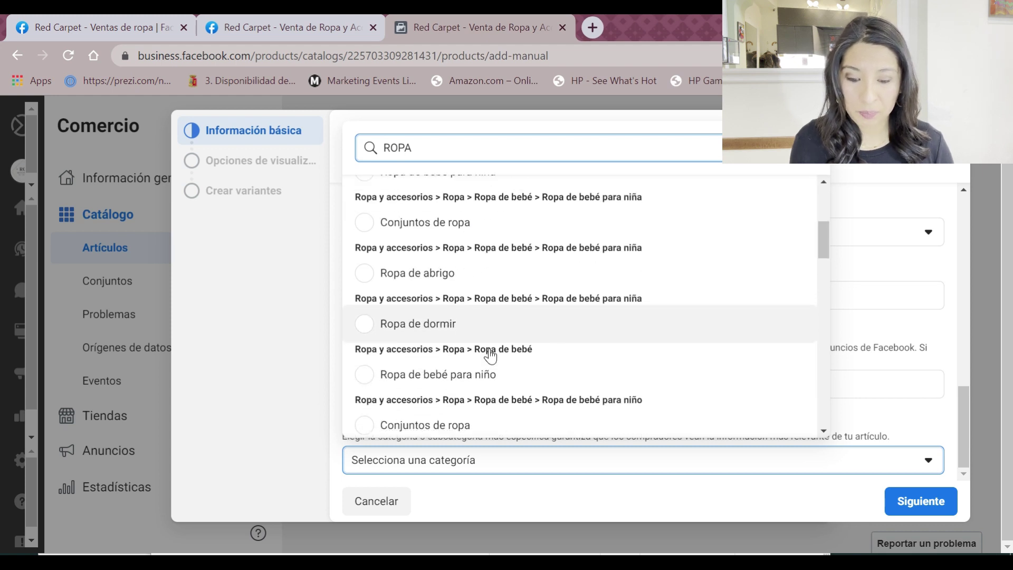
scroll(490, 395, "down", 1)
left_click(489, 396)
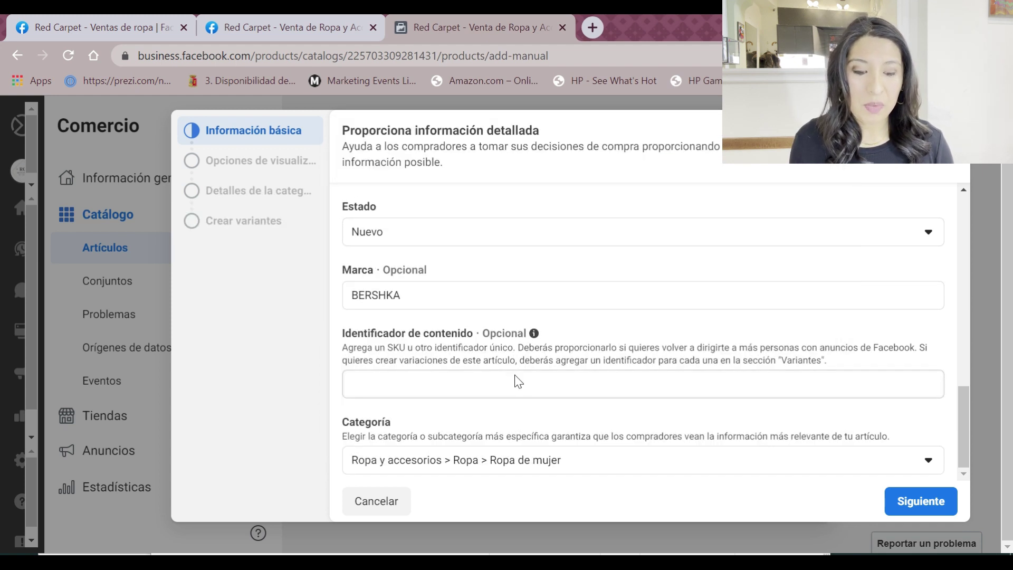
Step: Continue to the category details and add ESTILO MODERNO as the item's style
left_click(908, 506)
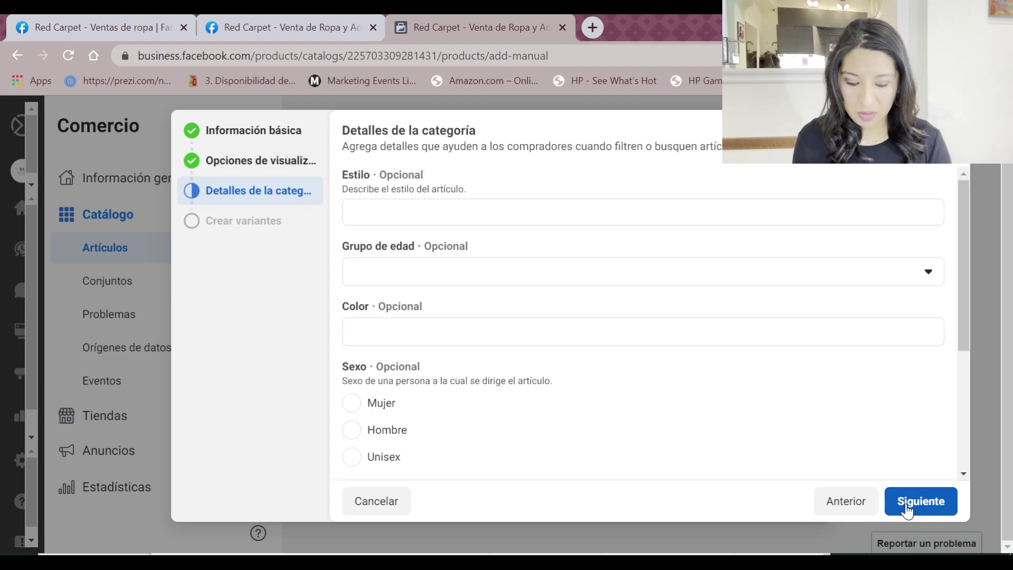
left_click(410, 216)
type("ESTILO ")
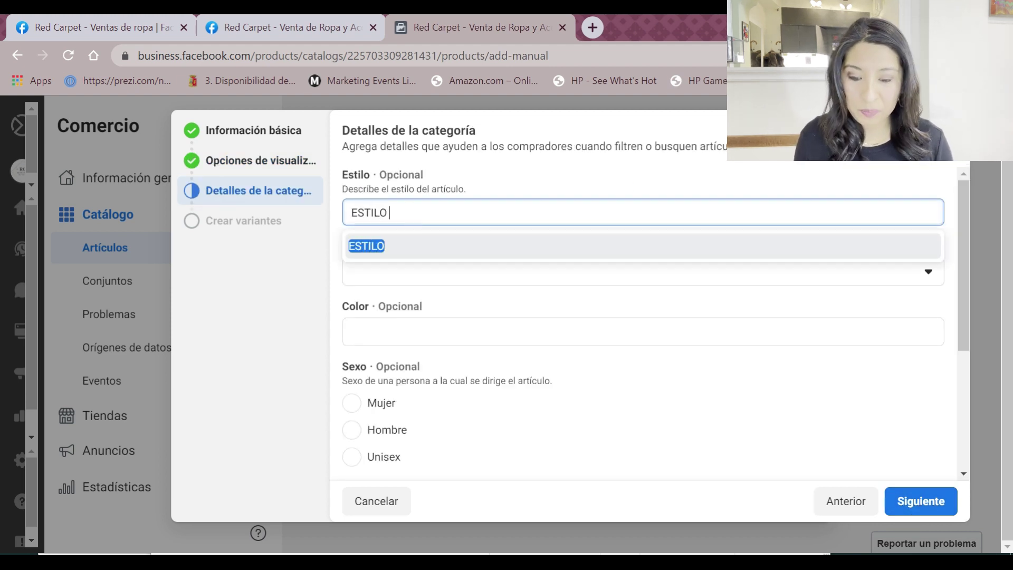
type("MODERNO")
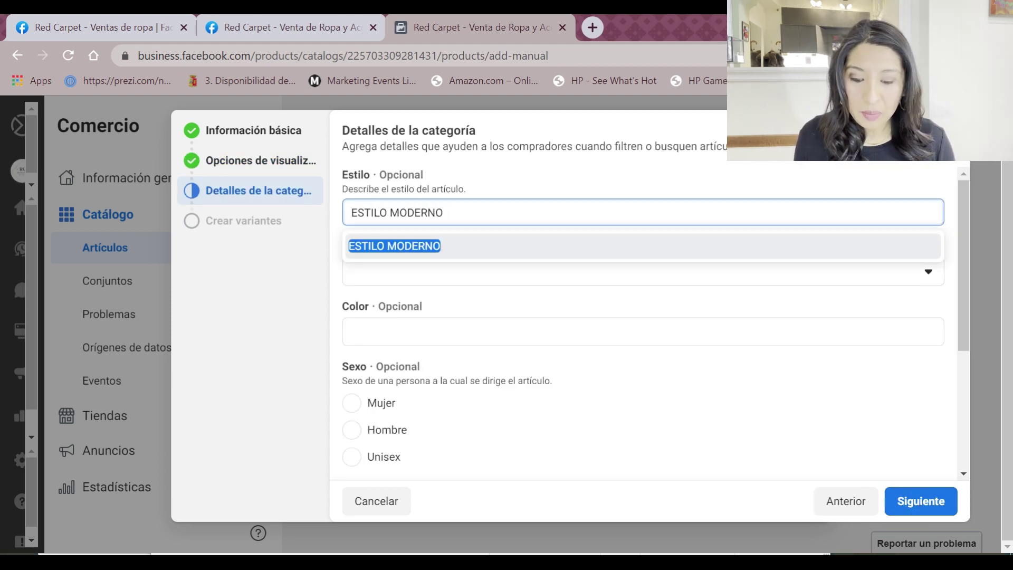
key("Return")
Step: Set the item's age group to Adolescente, its color to CAFE and its sex to Mujer
left_click(432, 275)
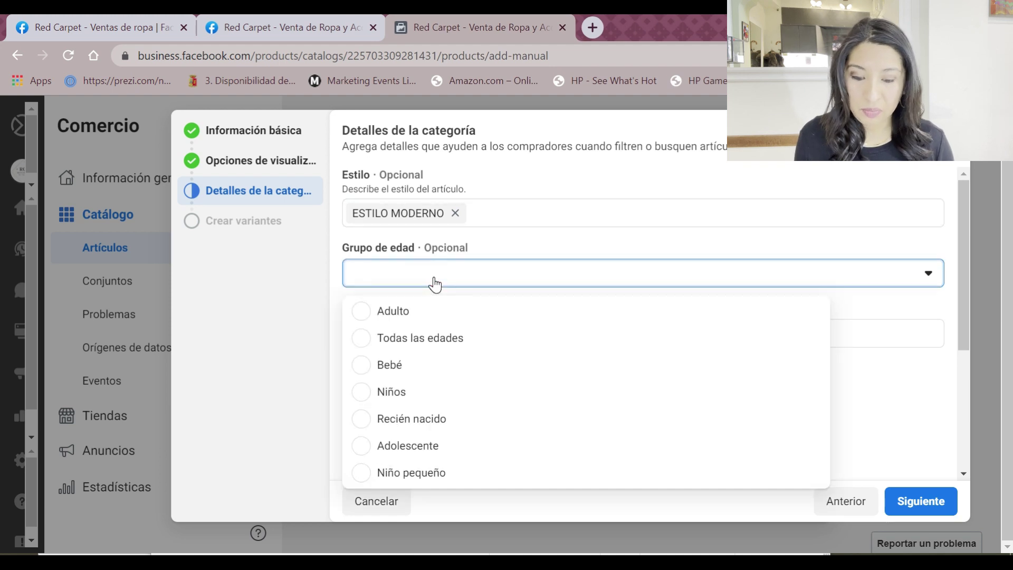
left_click(357, 448)
left_click(411, 338)
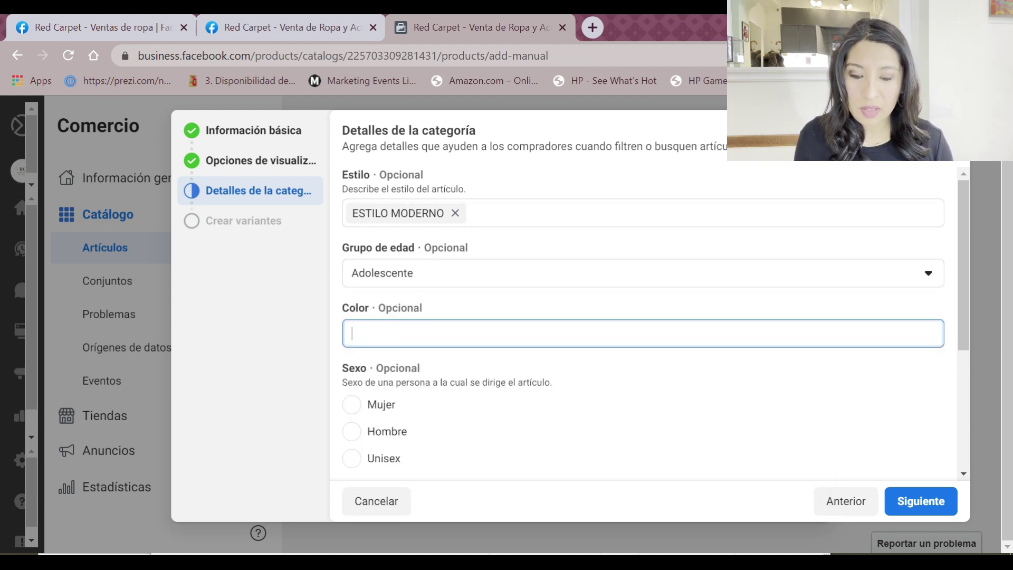
left_click(352, 405)
Step: Fill in the material as CUERO, the pattern as NO and the size as Talla M
scroll(480, 392, "down", 3)
left_click(464, 370)
type("CUERO")
left_click(457, 442)
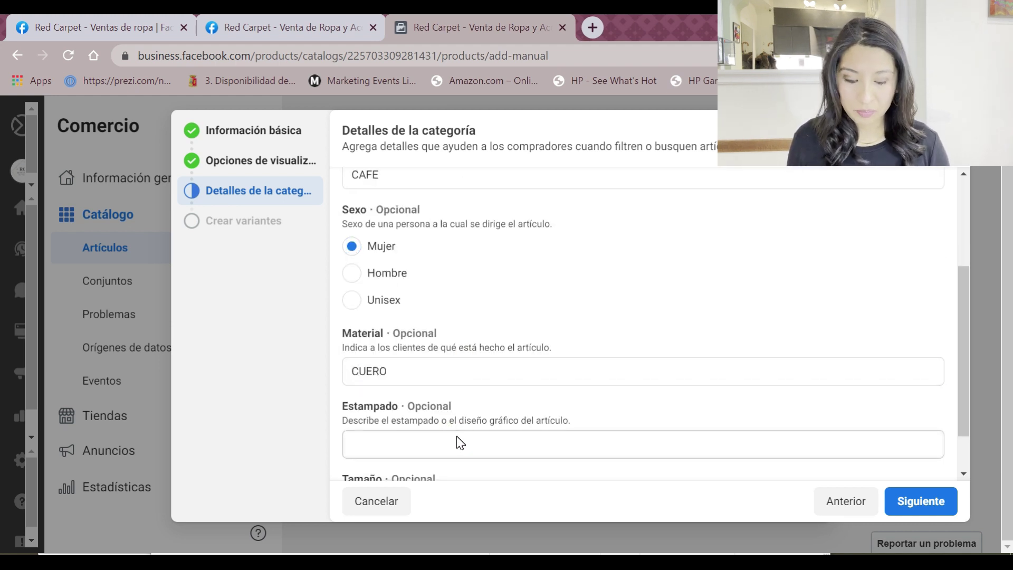
scroll(457, 443, "down", 1)
left_click(407, 383)
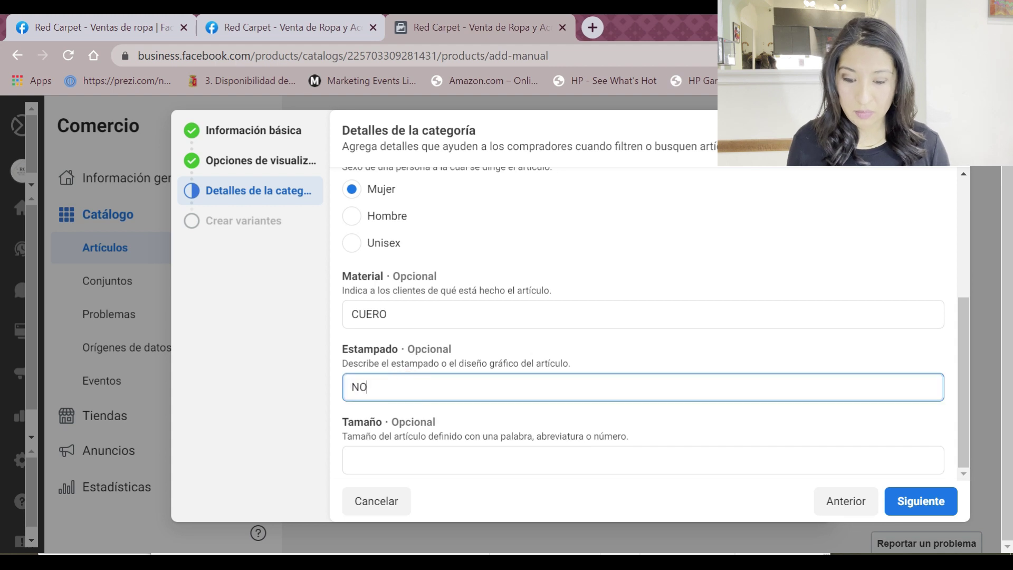
left_click(404, 452)
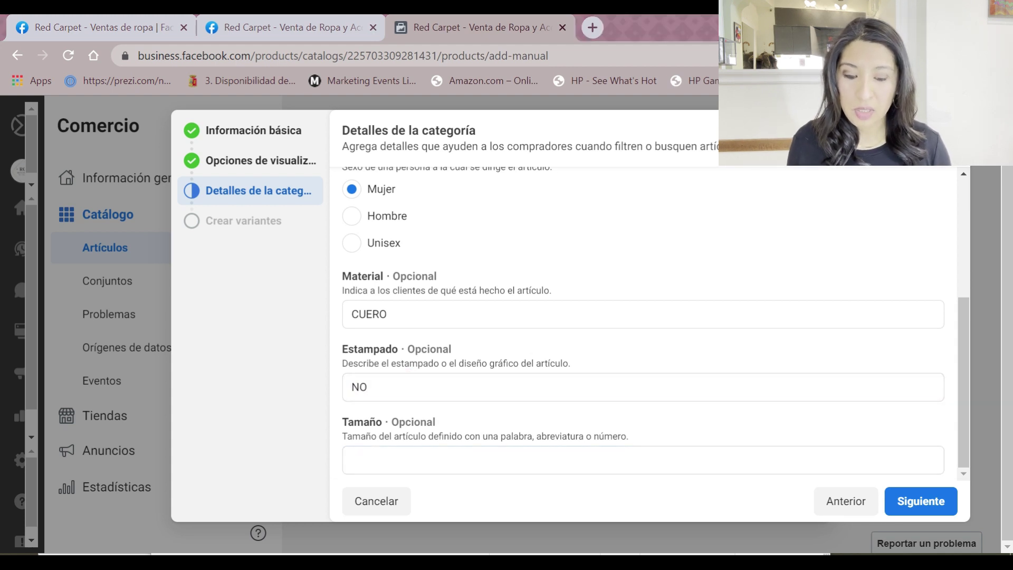
type("Talla M")
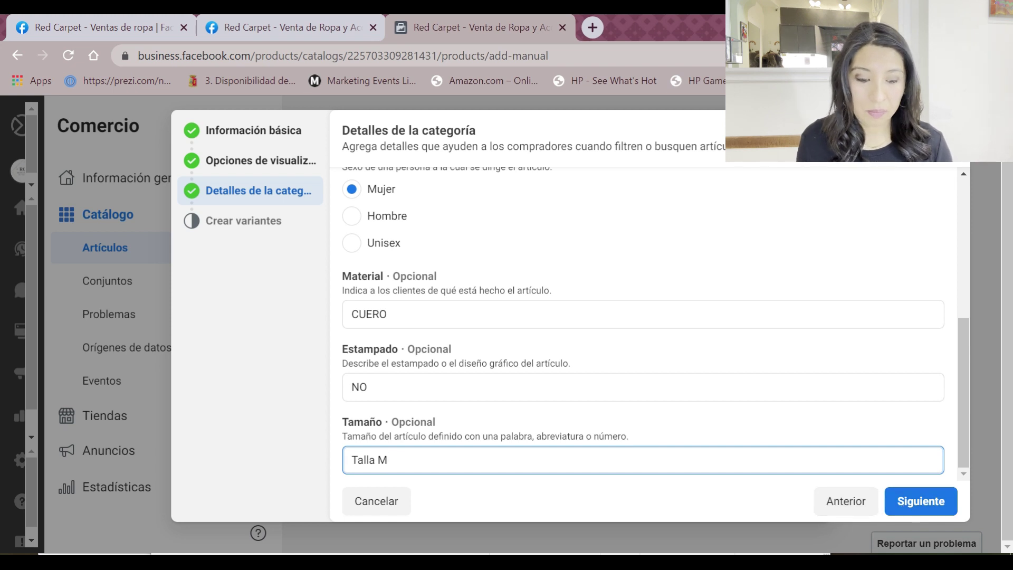
Step: Finish the jacket item without creating variants and open a blank form for another item
left_click(911, 506)
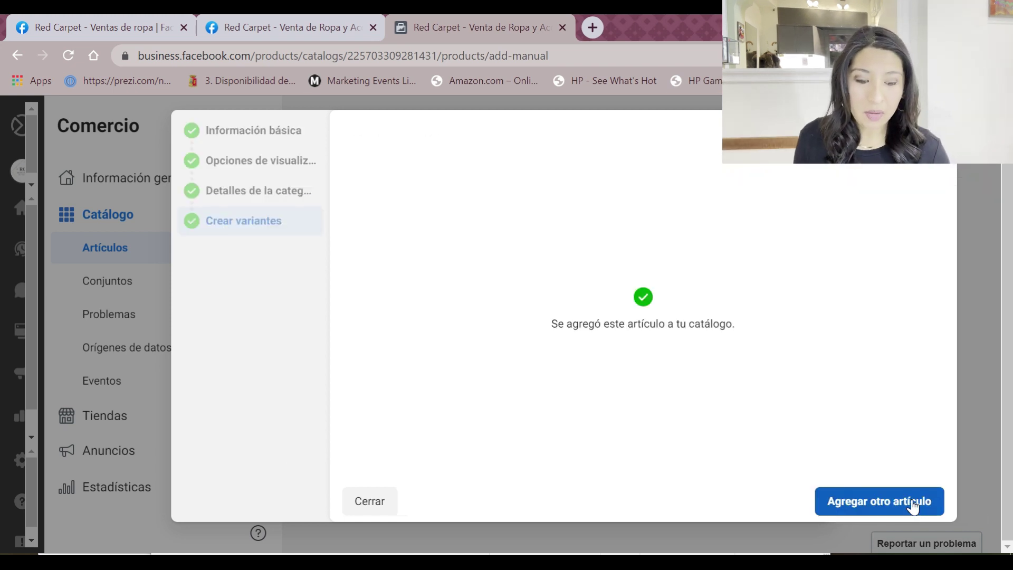
left_click(913, 504)
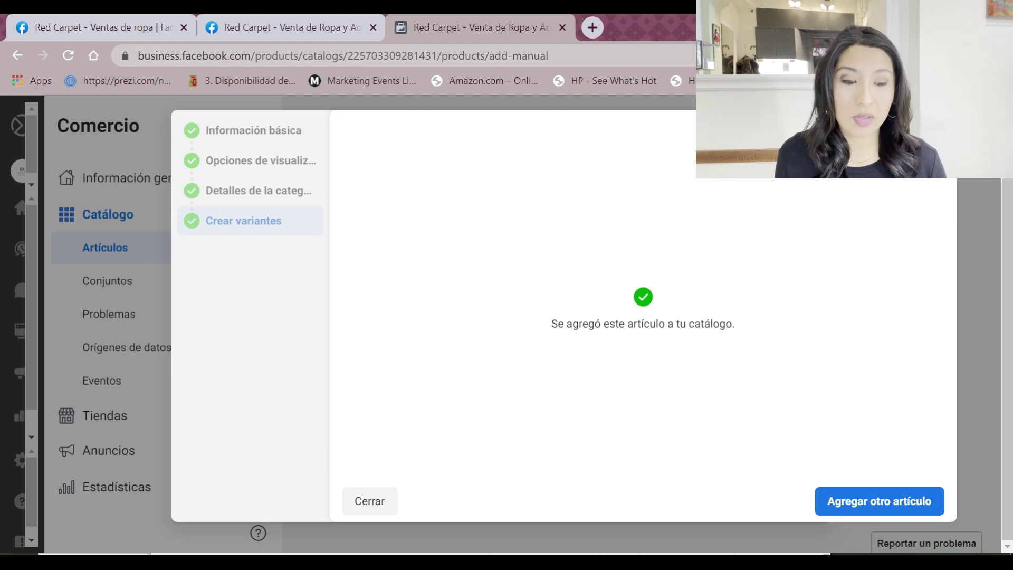
scroll(660, 359, "up", 10)
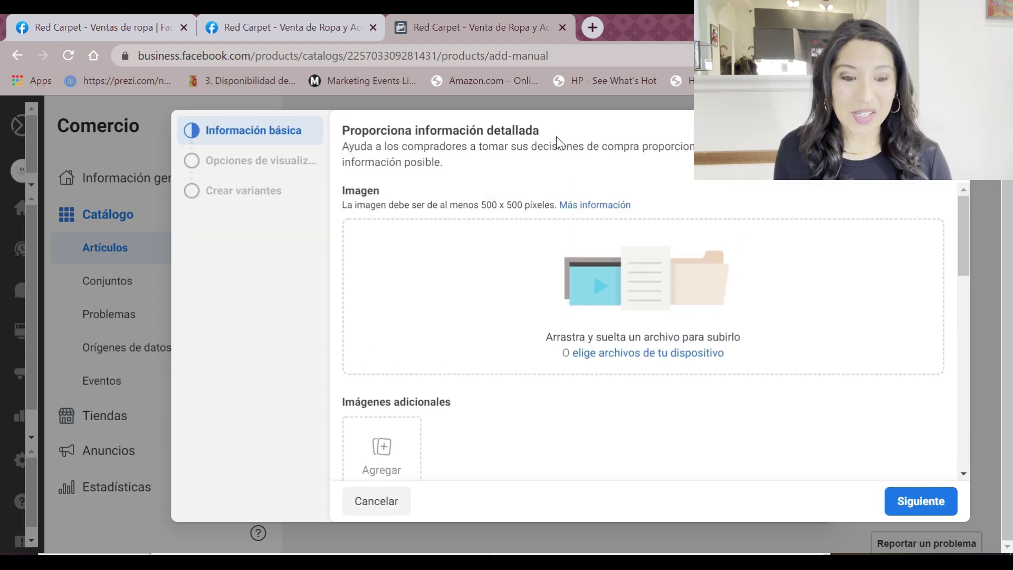